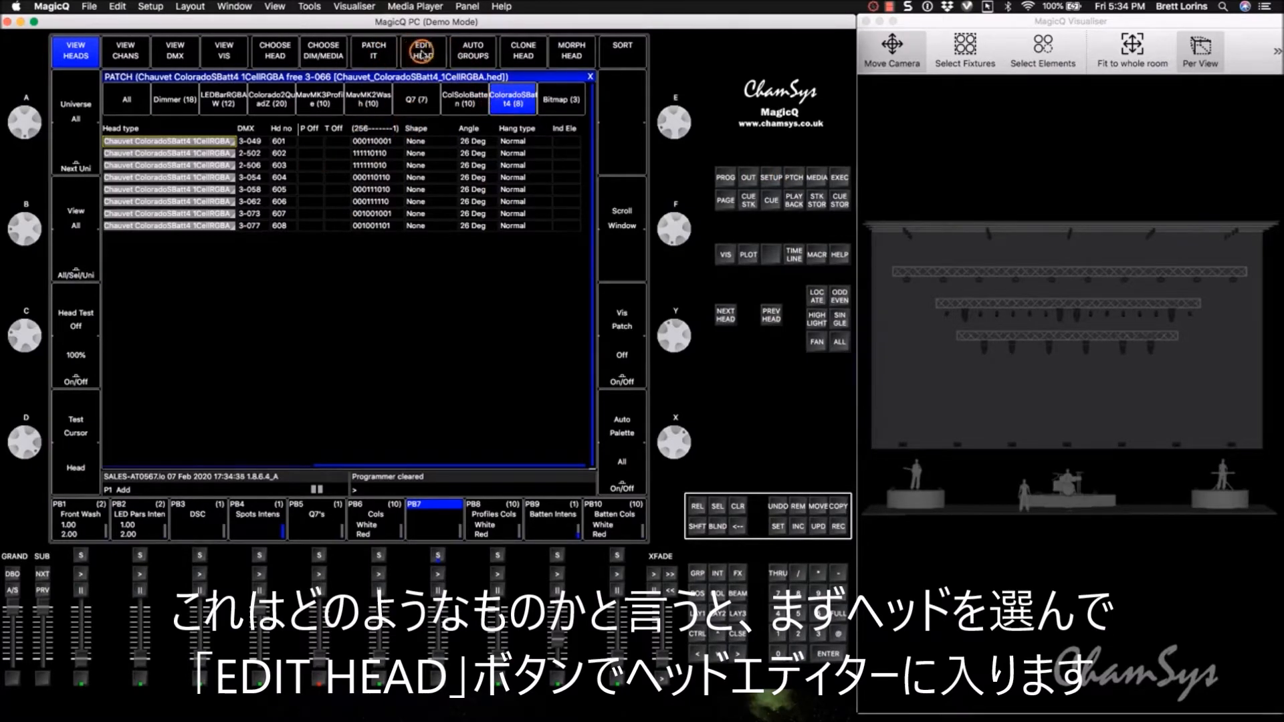
Step: Examine the ColoradoSBatt4 head's channels in the Head Editor, and try raising the intensity of the ColoradoSBatt4 group
click(417, 52)
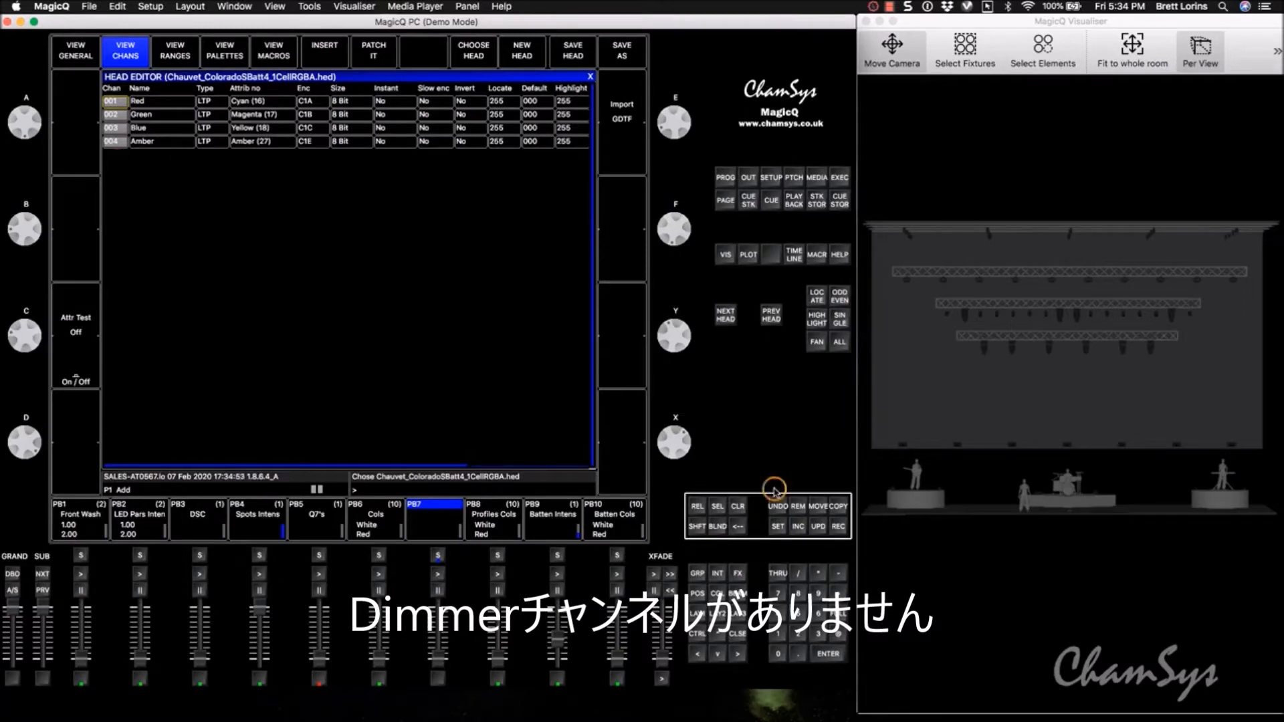
click(700, 610)
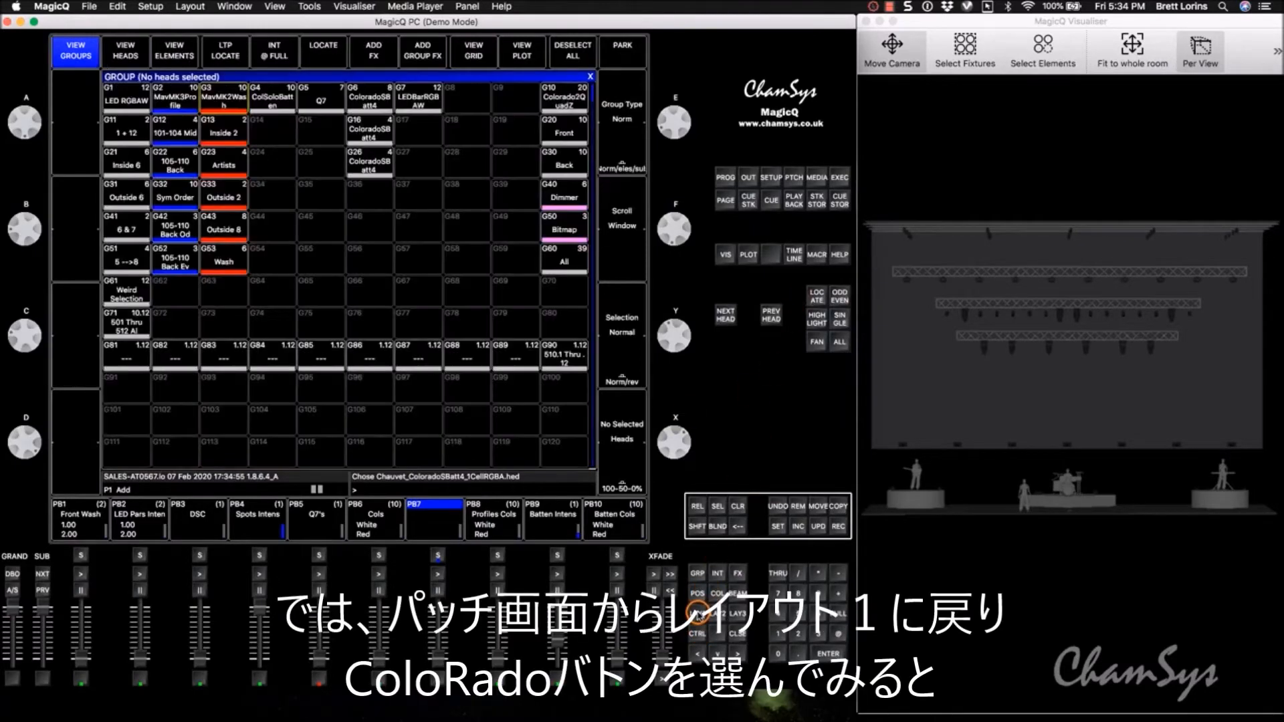
click(374, 102)
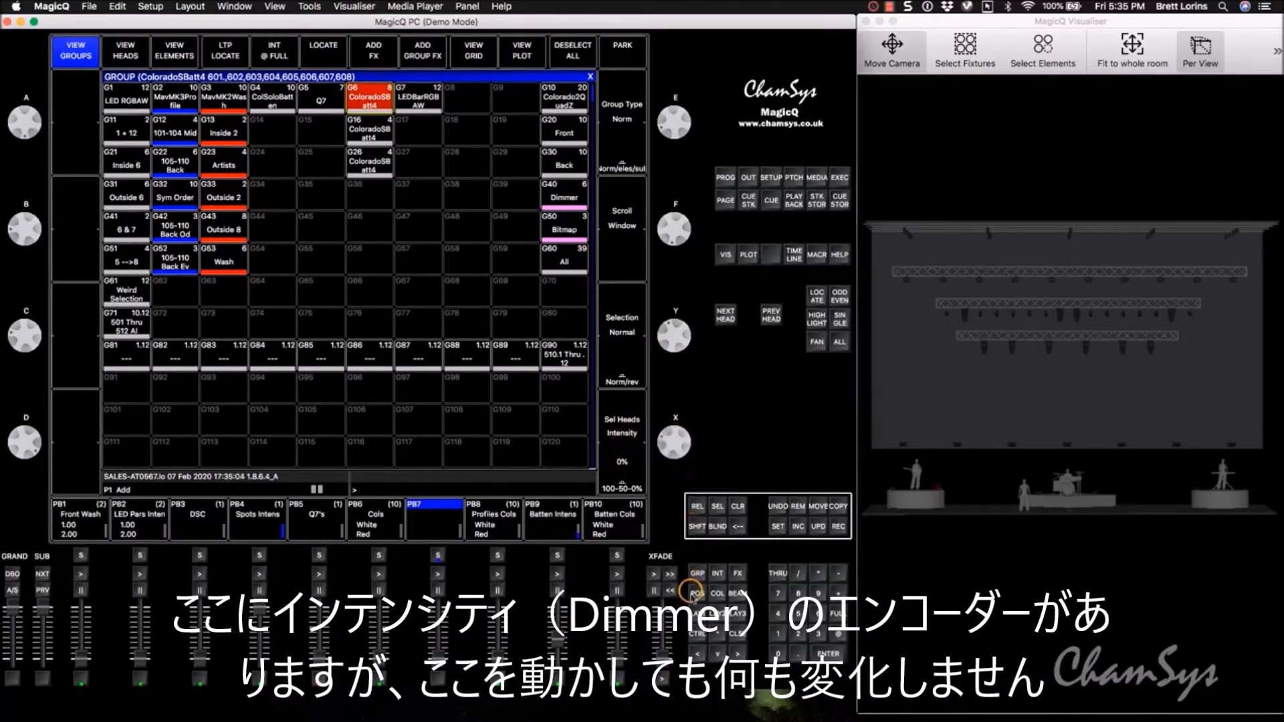
mouse_move(683, 470)
mouse_down()
mouse_move(698, 543)
mouse_move(682, 435)
mouse_move(679, 449)
mouse_up()
Step: Mix a magenta colour on the selected ColoradoSBatt4 heads with Red and Blue both at 100%
click(717, 594)
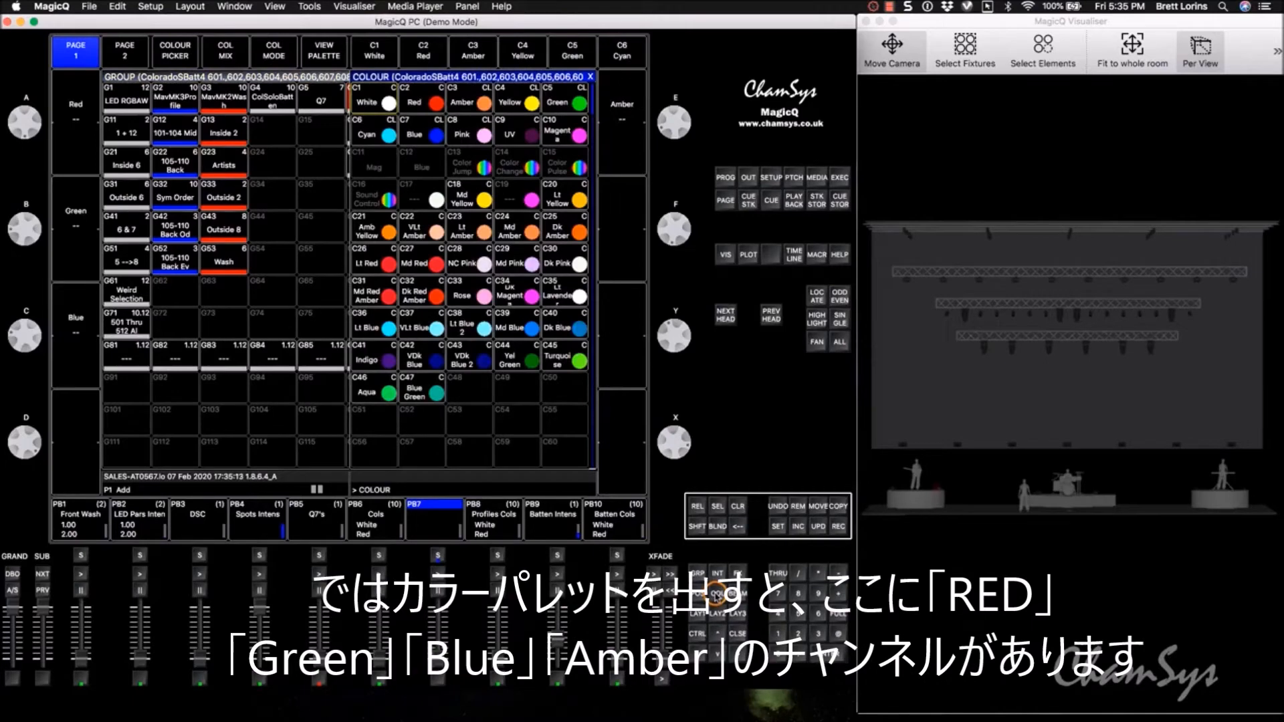
click(71, 311)
click(20, 115)
drag(20, 115, 40, 209)
drag(29, 317, 40, 461)
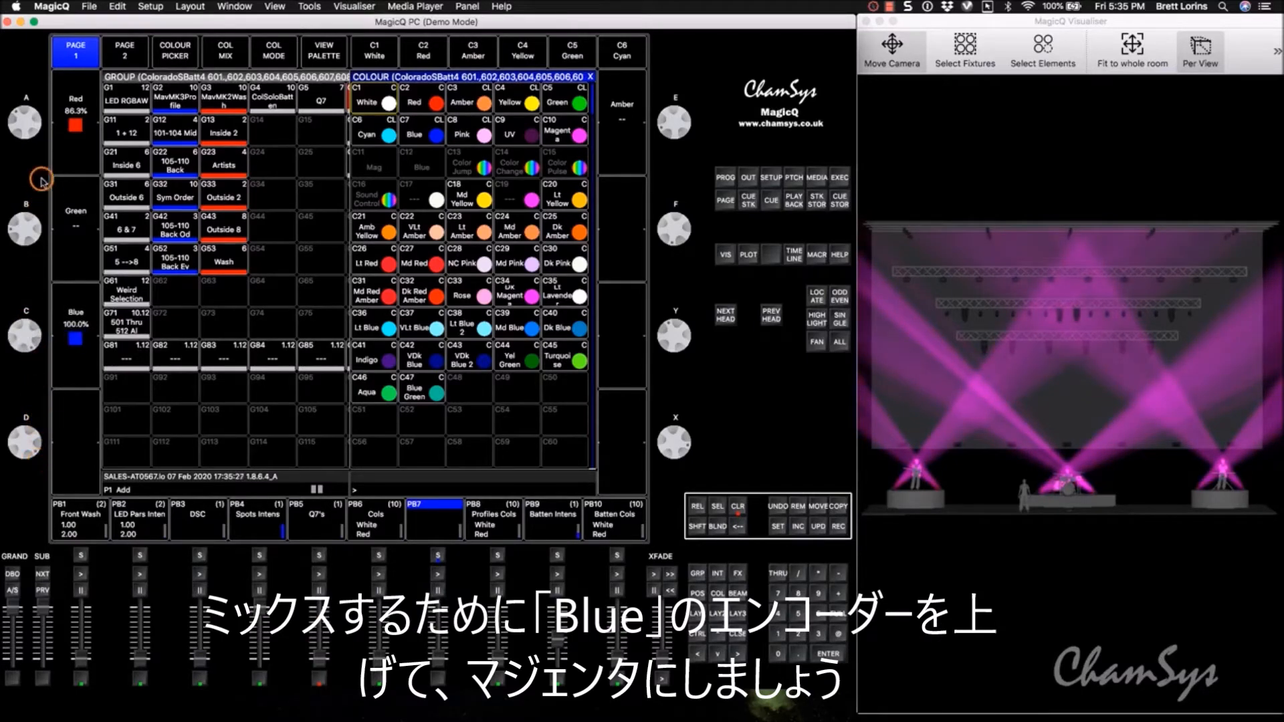
drag(33, 114, 30, 146)
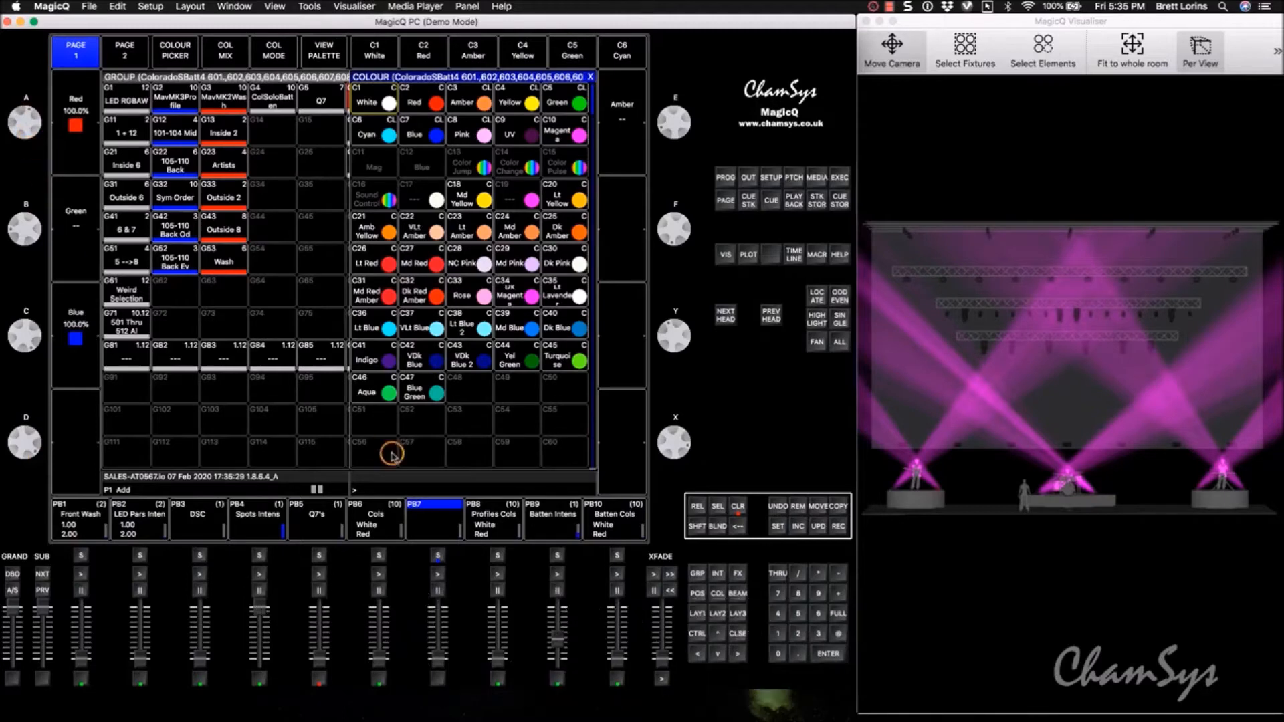
Step: Record the magenta look onto playback 7 and clear the programmer
click(830, 523)
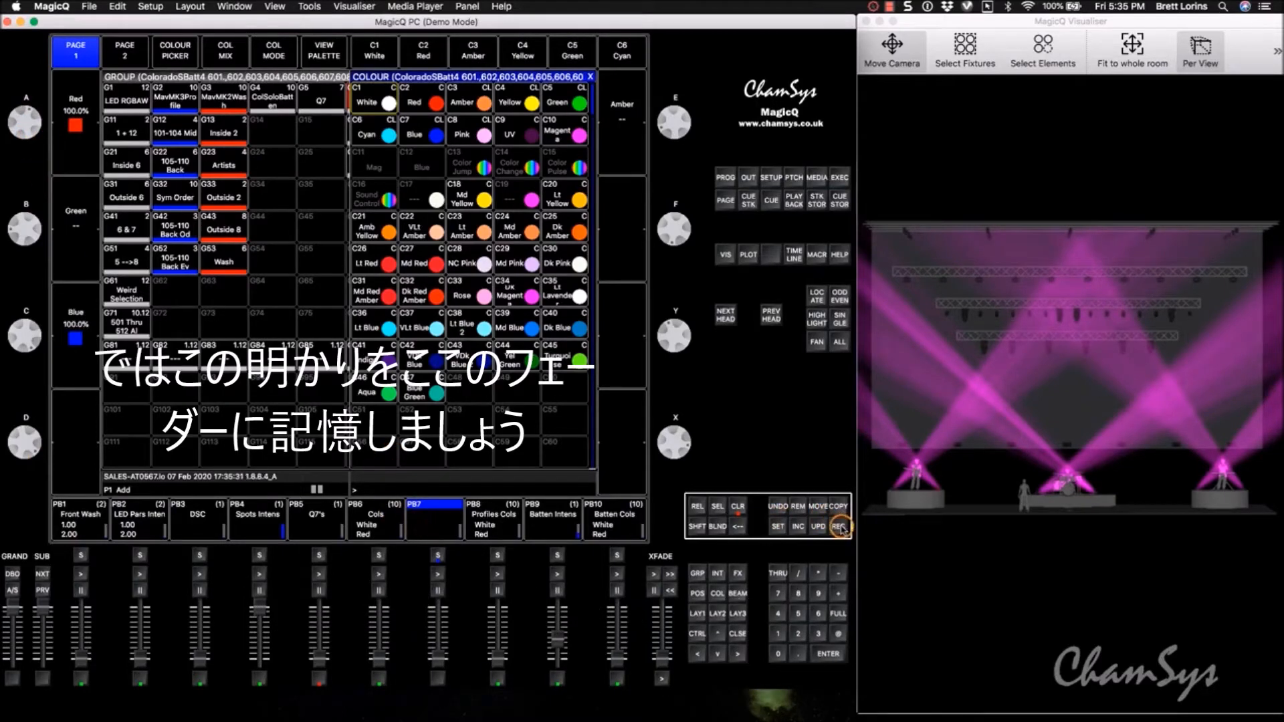
click(432, 529)
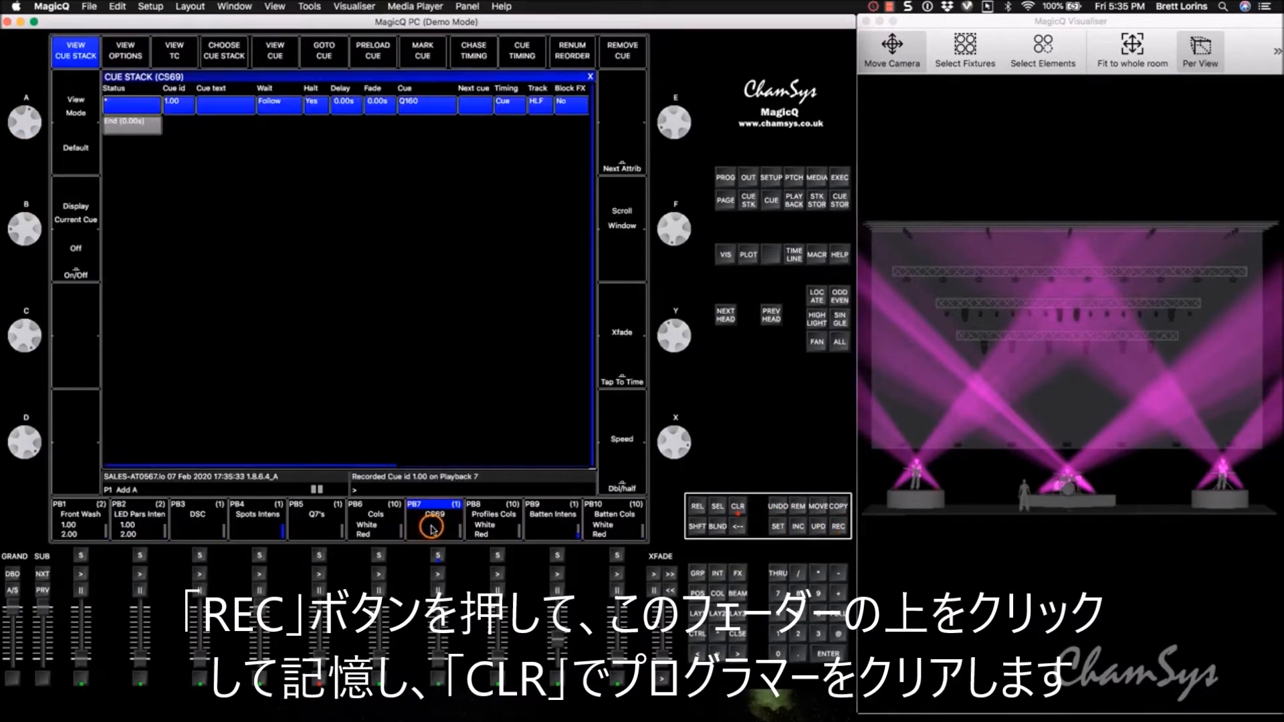
click(739, 507)
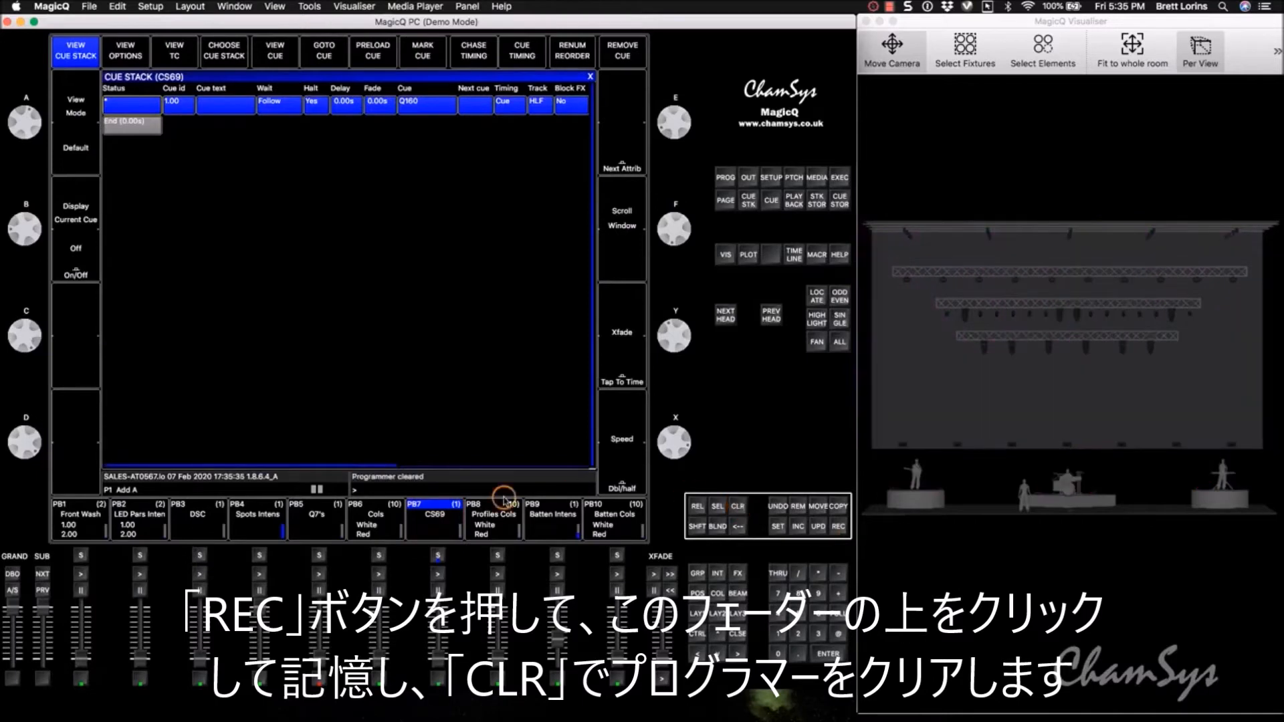
Step: Set Fader Activates Stack and Fader Releases Stack to Yes for playback 7's cue stack and test its fader
click(439, 639)
drag(440, 638, 441, 631)
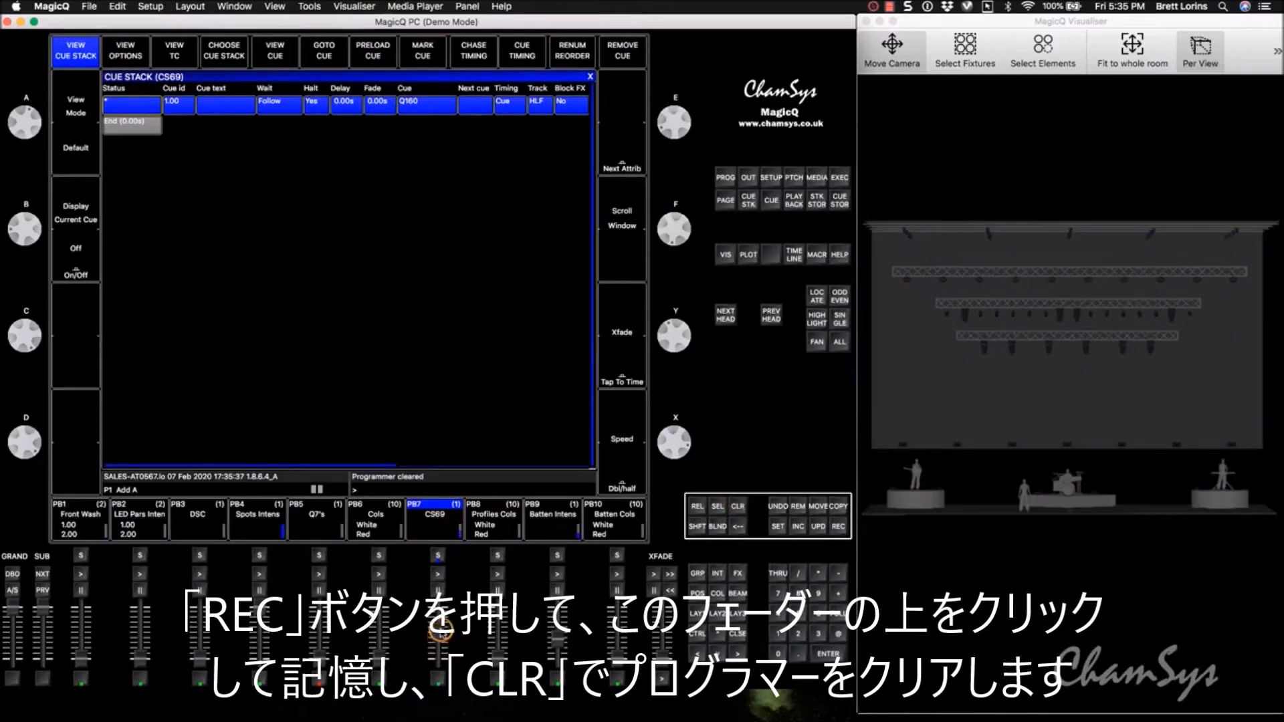
double_click(444, 533)
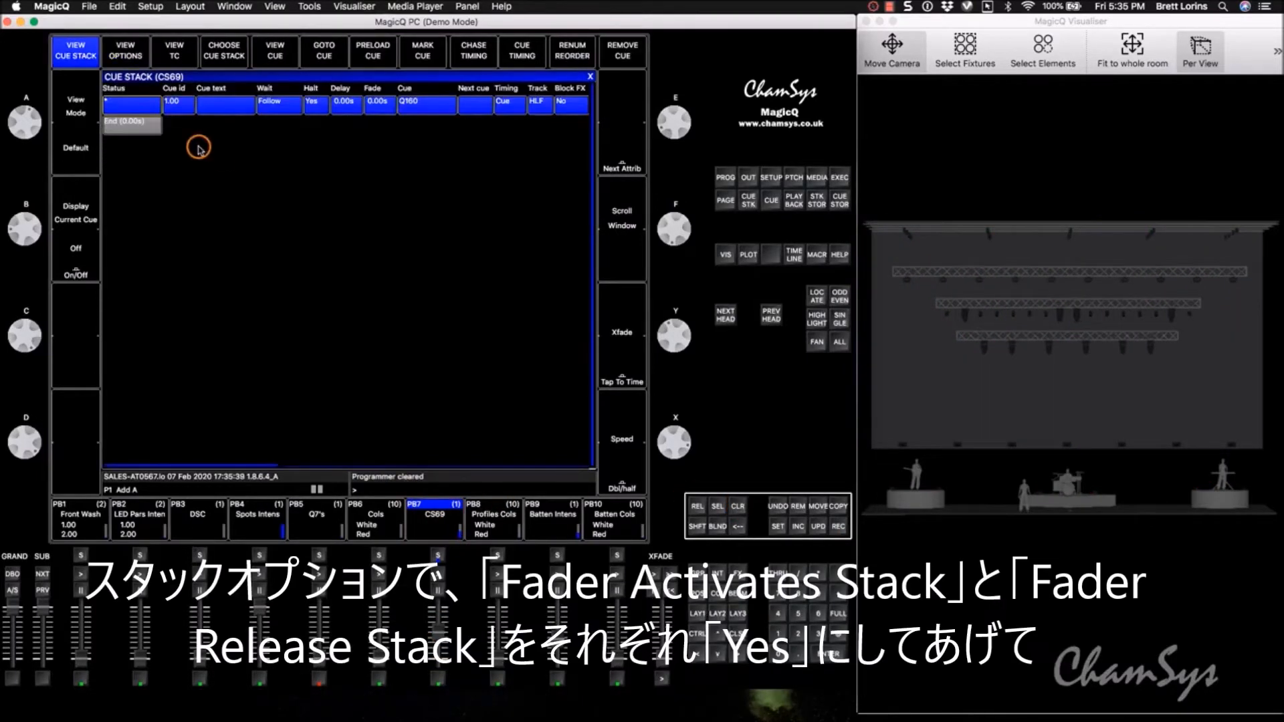
click(124, 50)
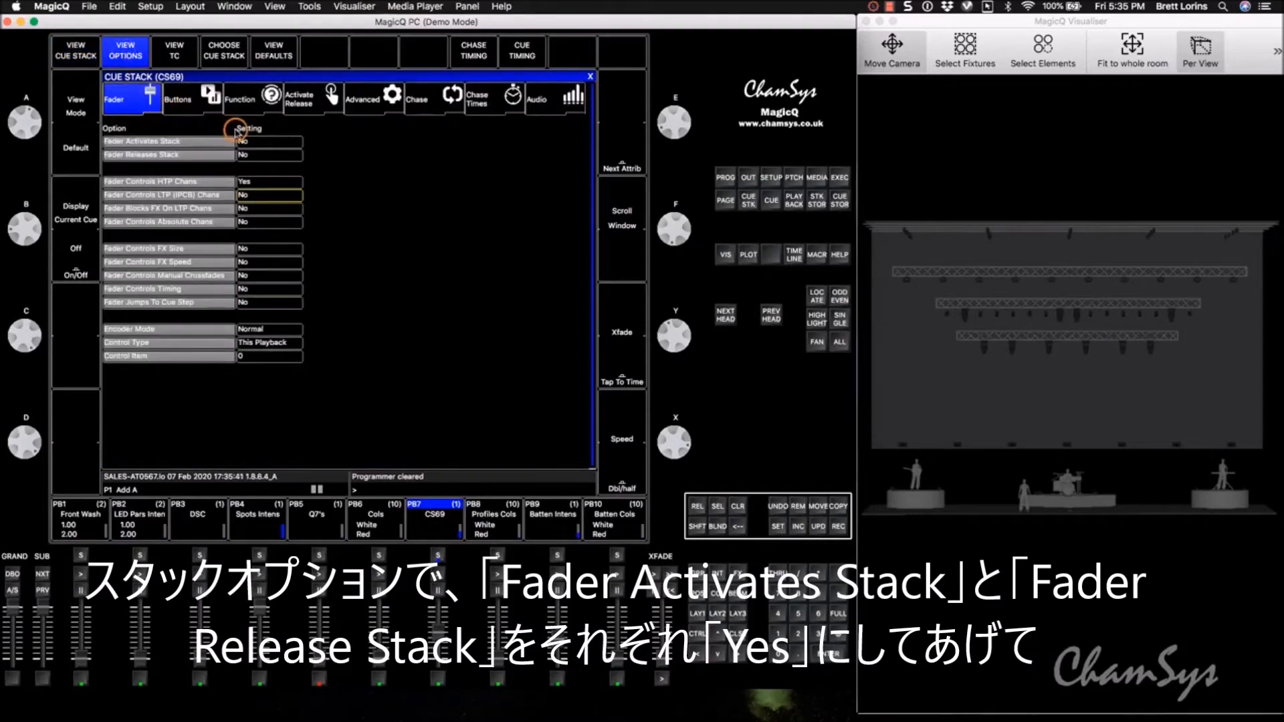
click(257, 142)
click(392, 227)
click(289, 155)
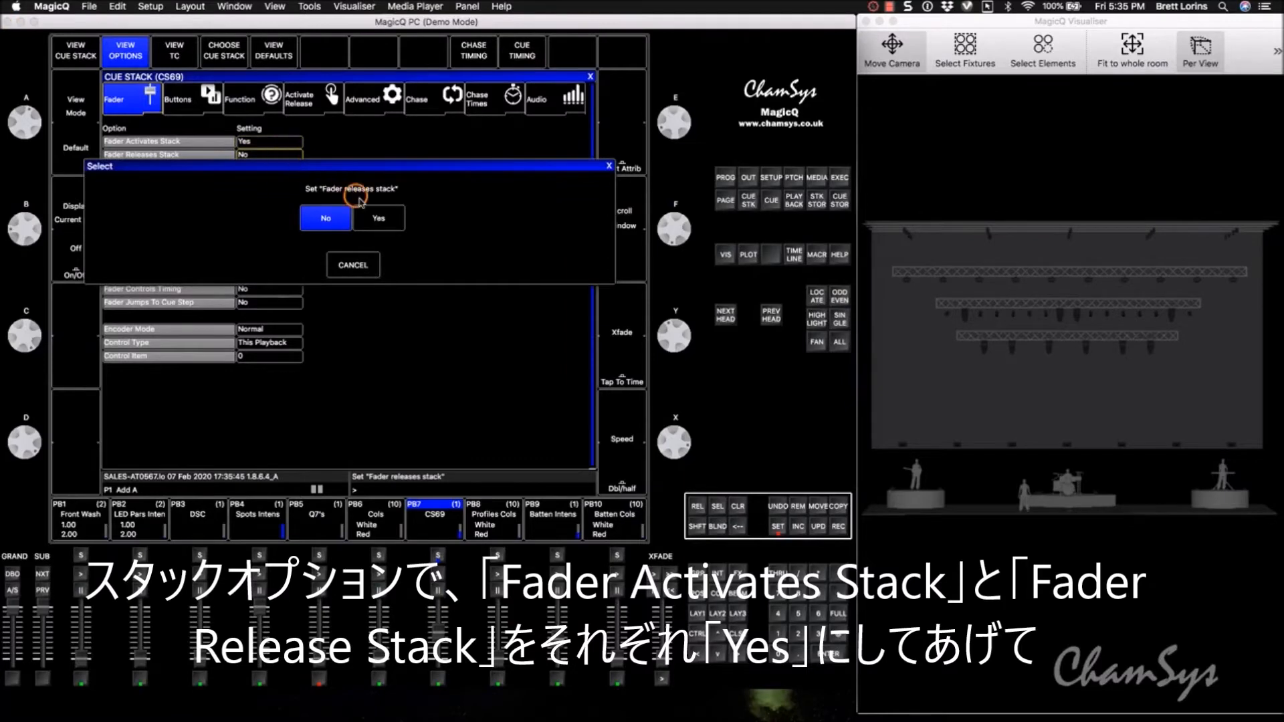
click(375, 216)
click(590, 76)
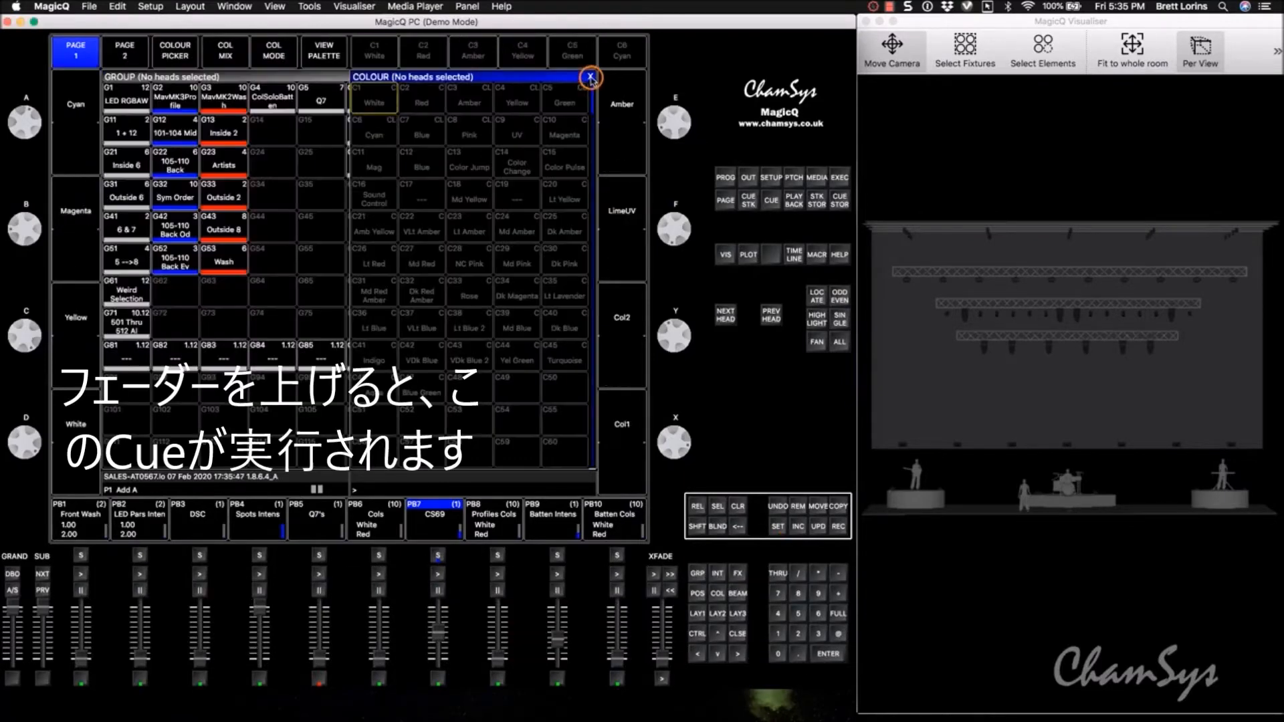
drag(436, 634, 438, 674)
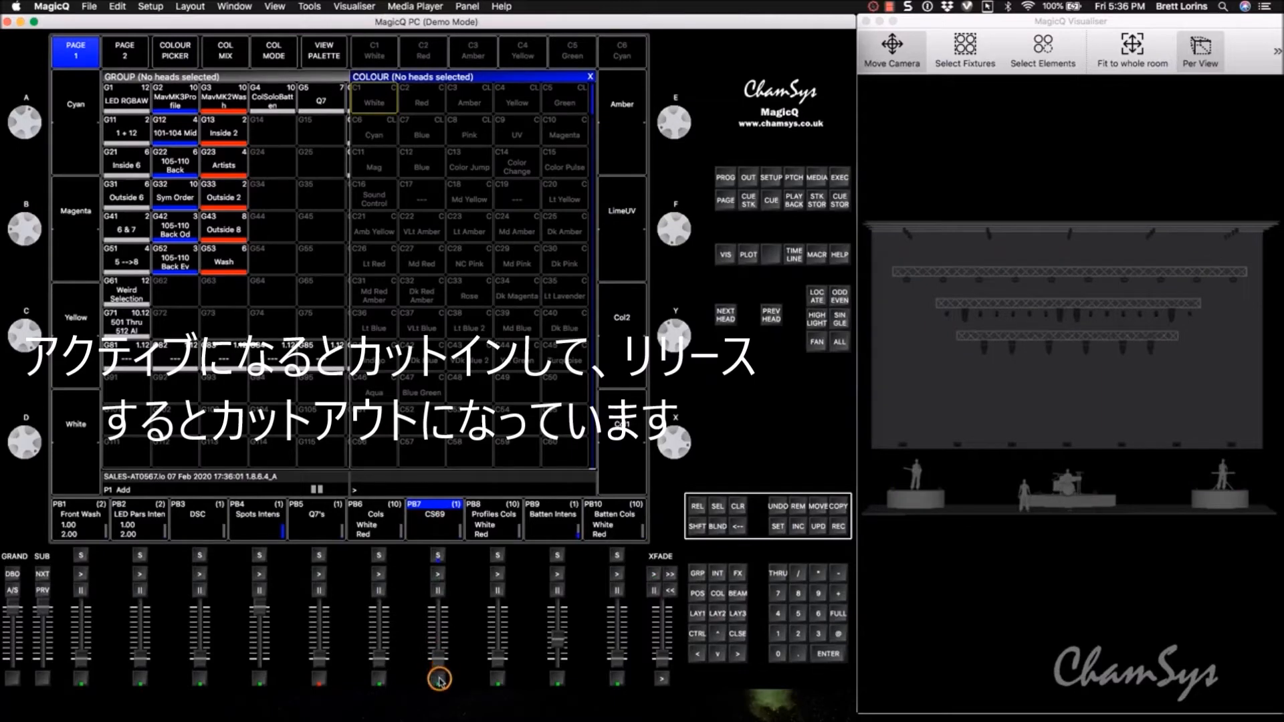
Step: Set Fader Controls LTP (IPCB) Chans to Yes in the options of playback 7's cue stack
click(430, 541)
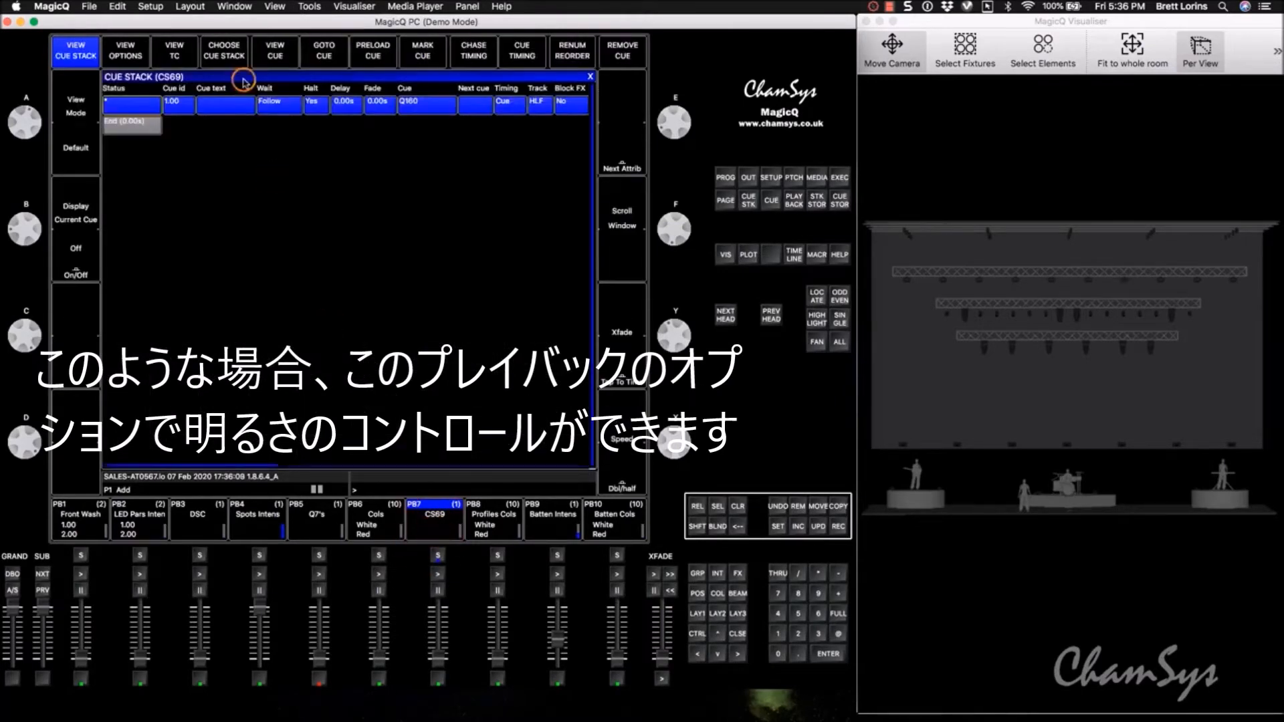
click(122, 57)
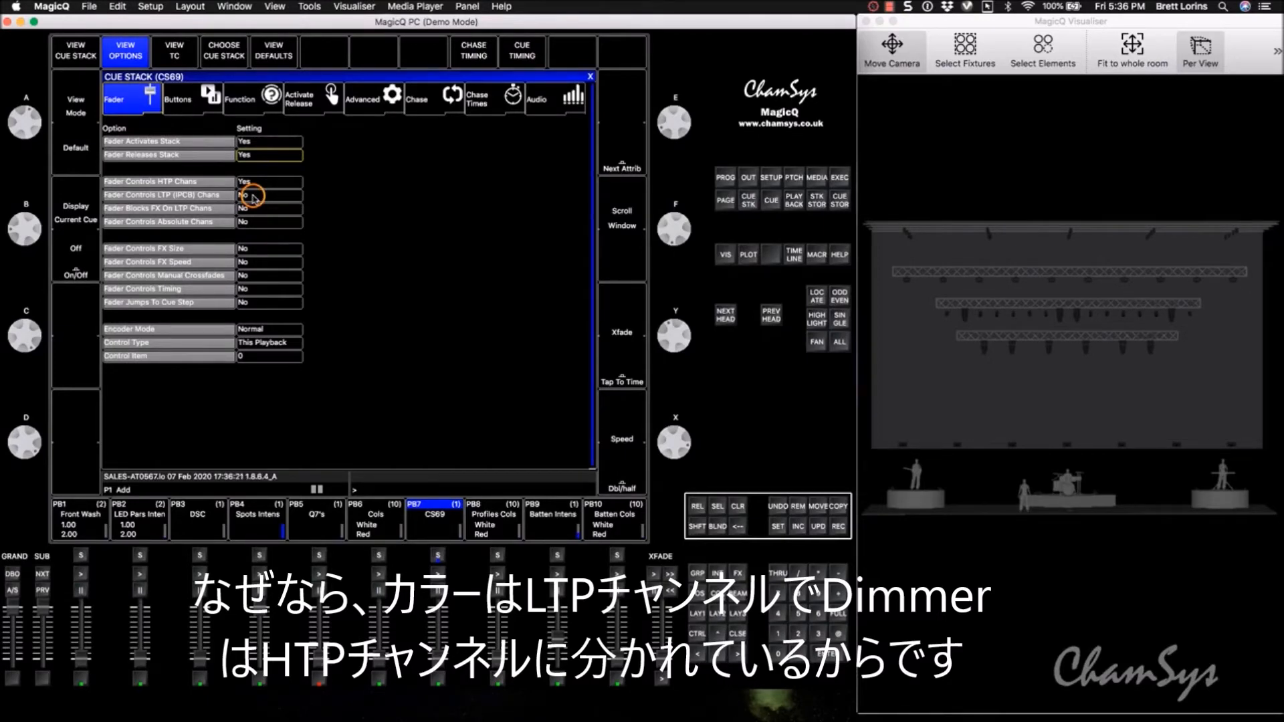
click(254, 197)
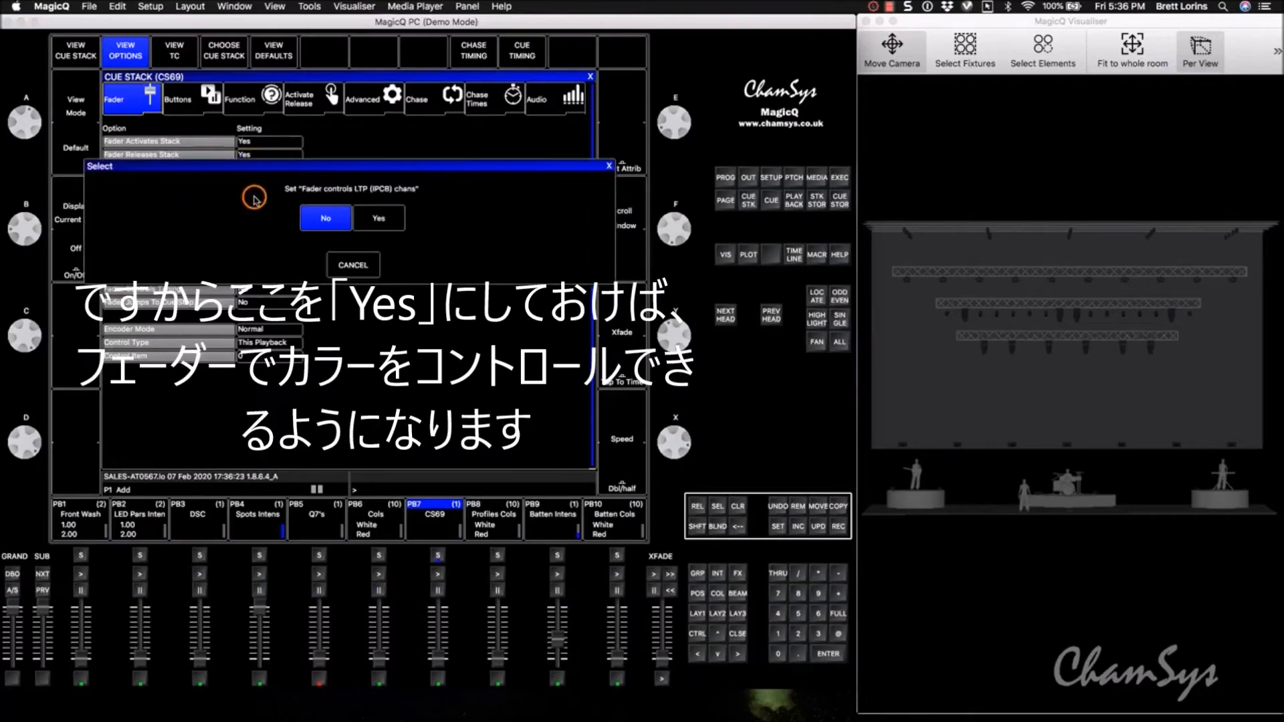
click(383, 219)
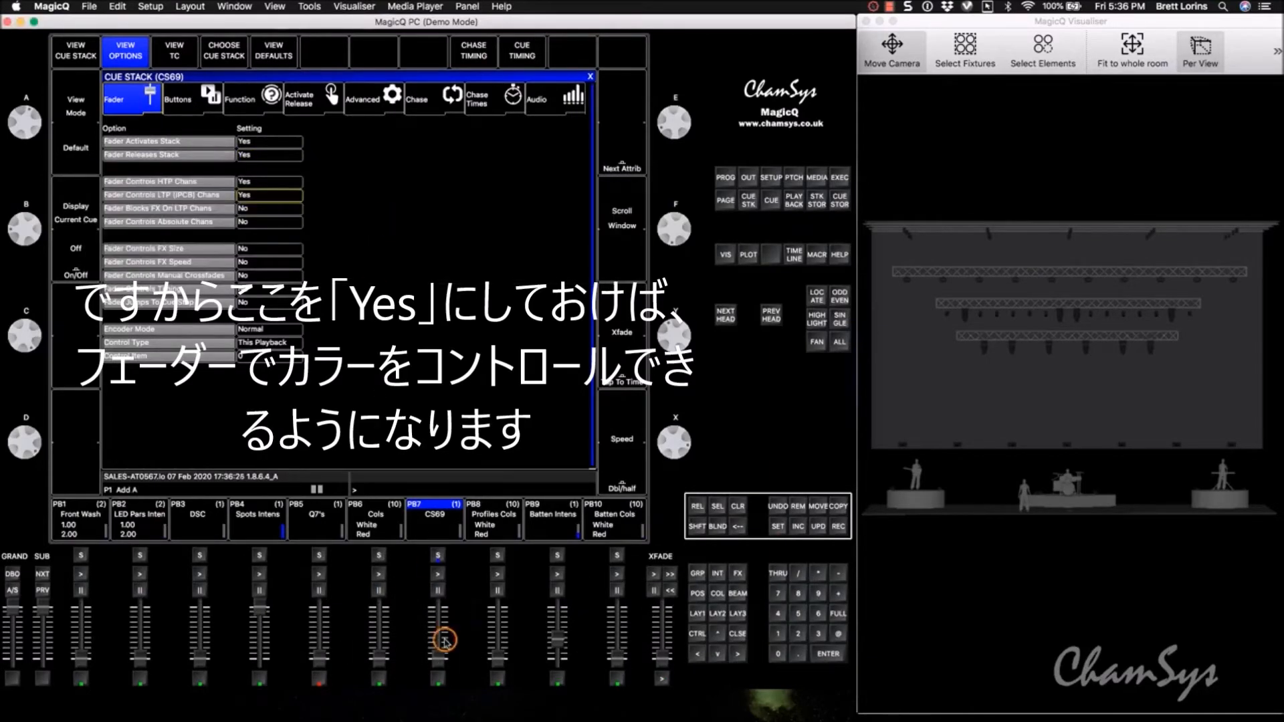
Step: Raise and lower the playback 7 fader to test its control over the magenta brightness
click(438, 659)
drag(438, 659, 438, 634)
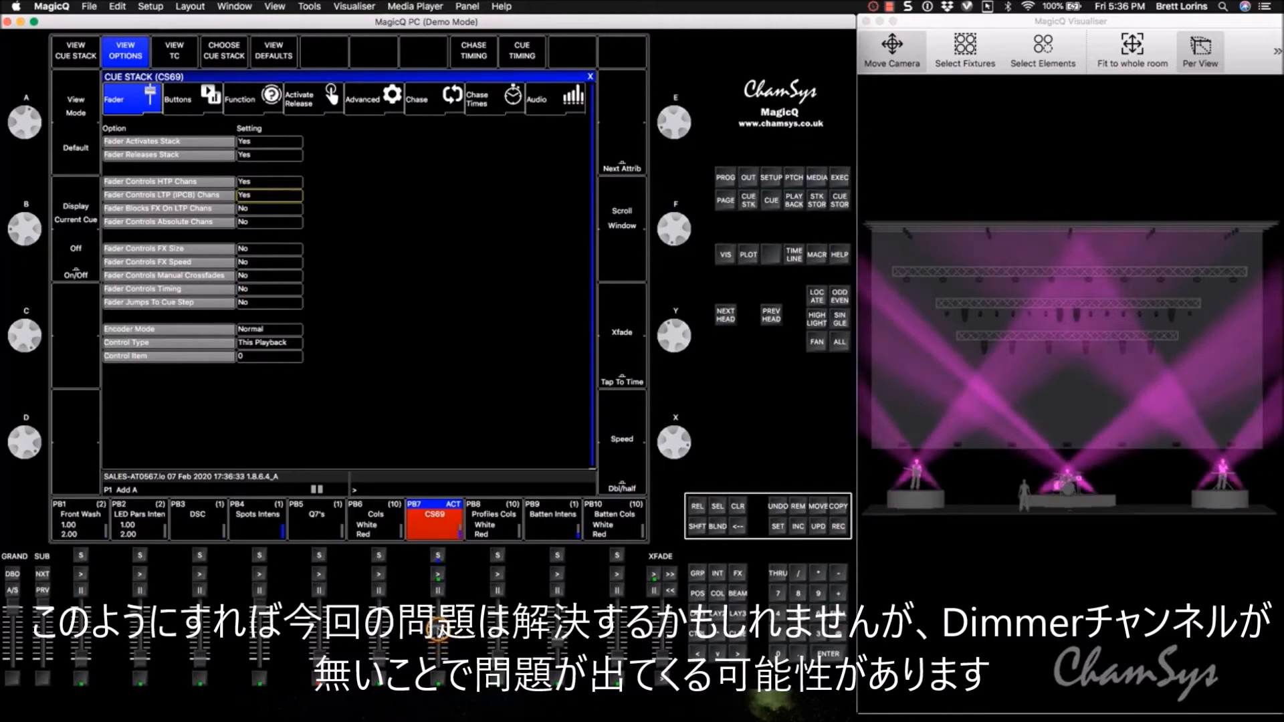
drag(436, 642, 437, 643)
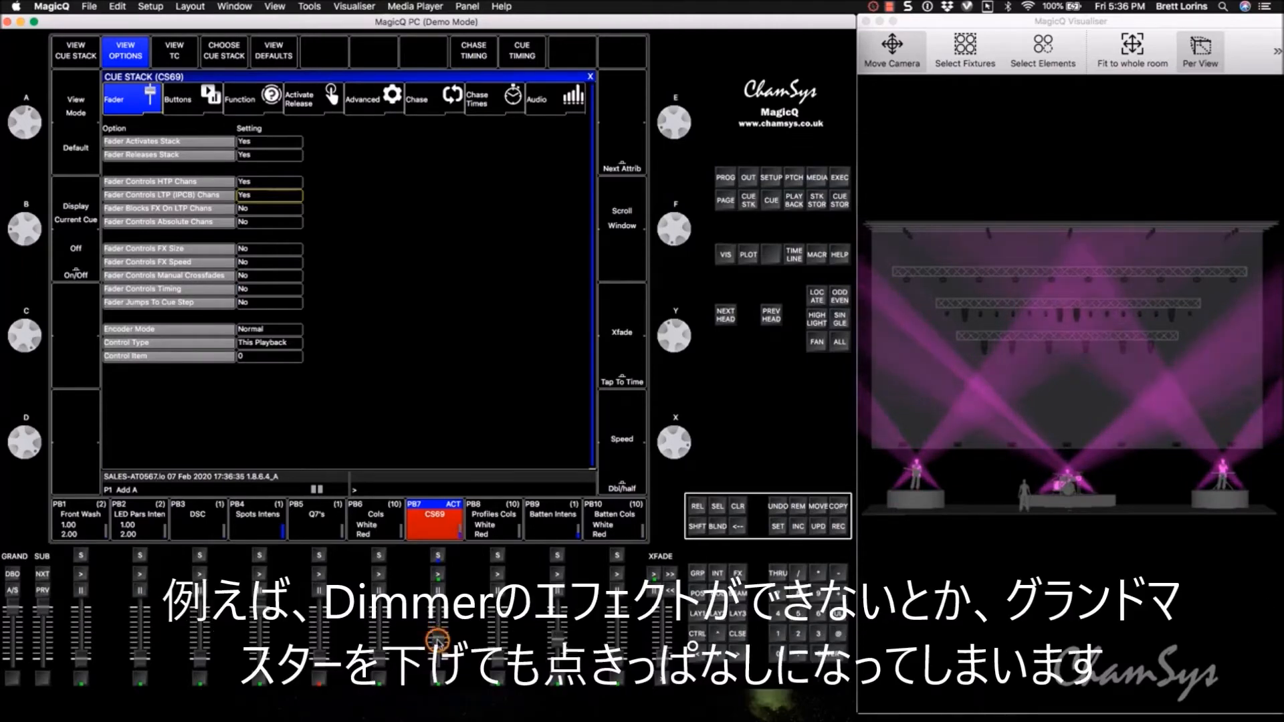
drag(438, 635, 437, 652)
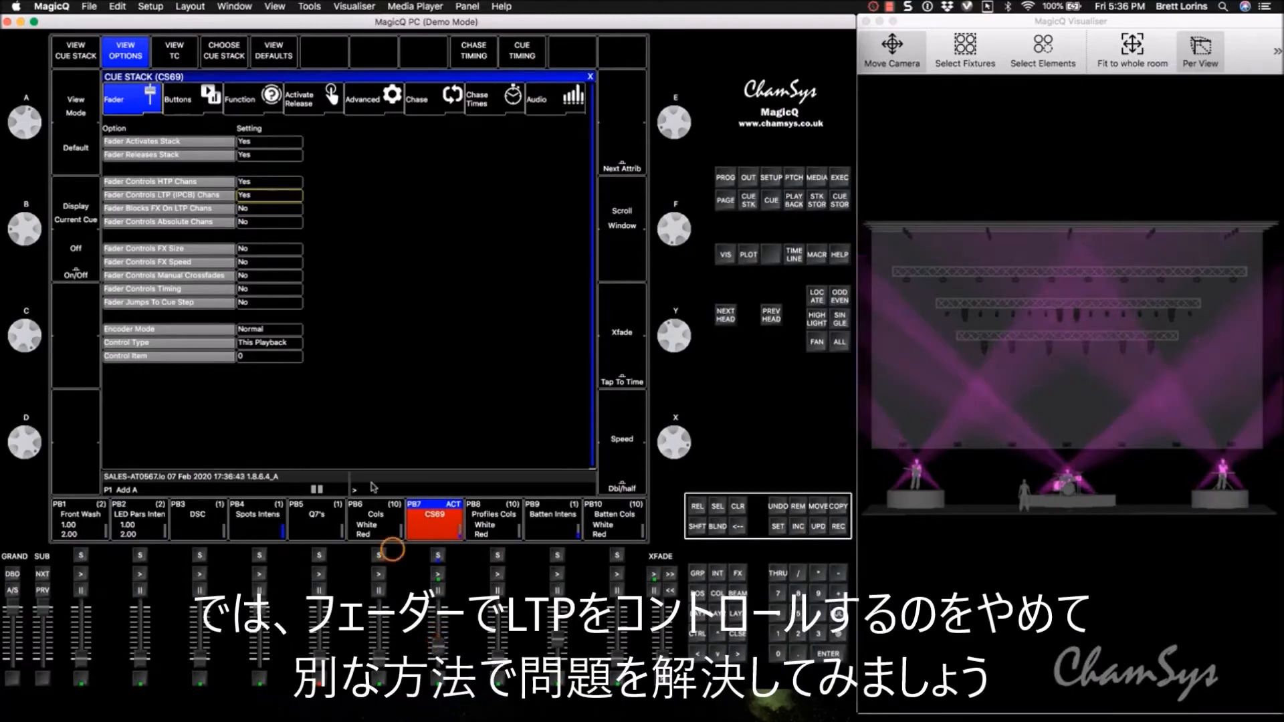
Step: Set Fader Controls LTP (IPCB) Chans back to No for playback 7 and bring its fader down to zero
click(277, 202)
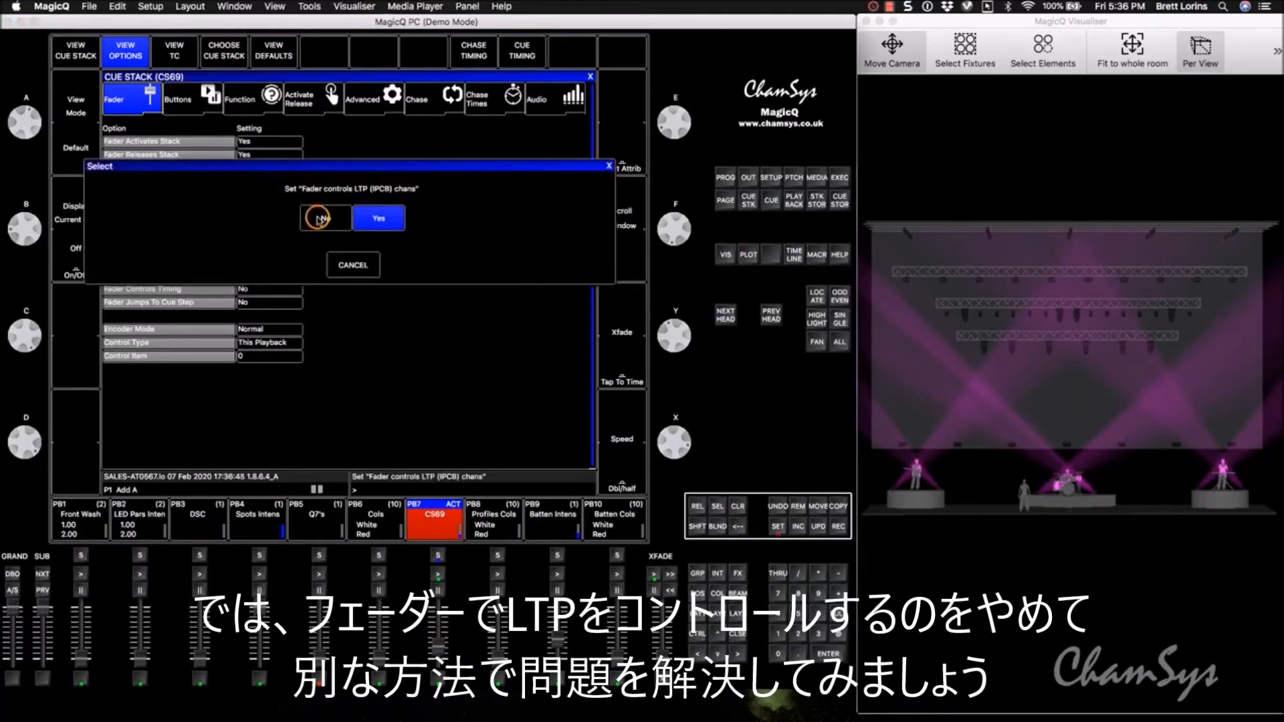
click(316, 219)
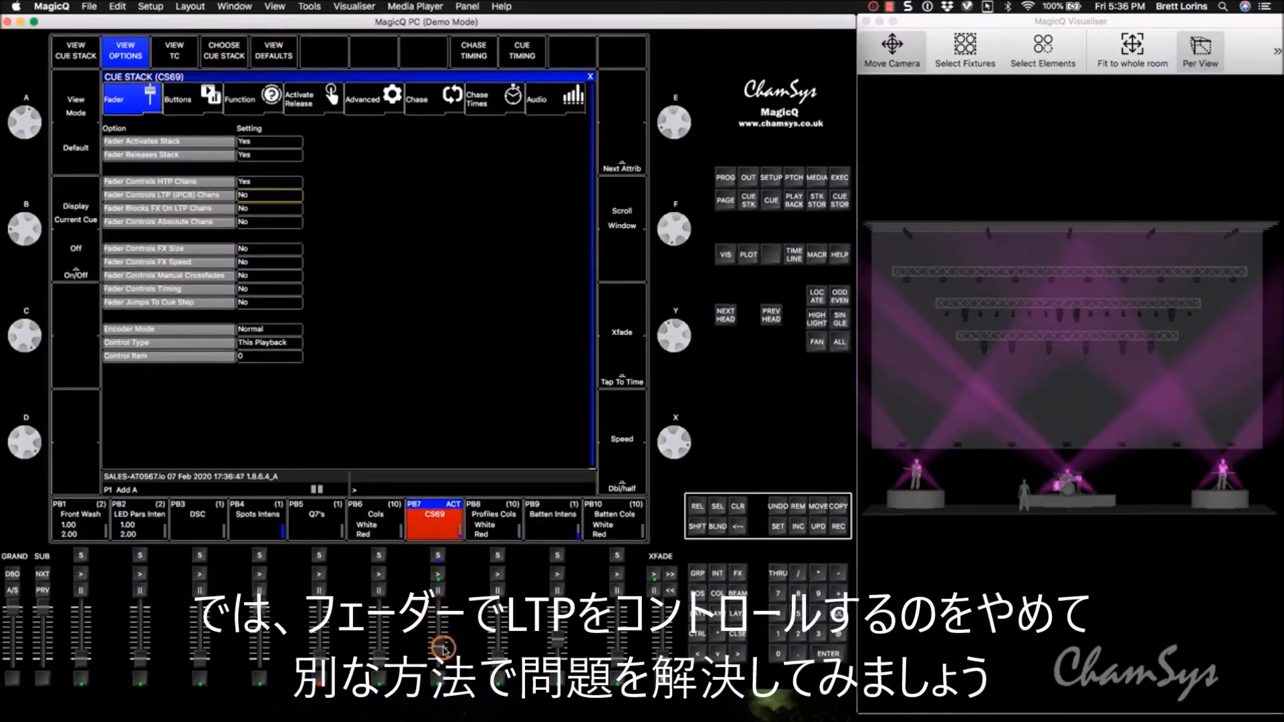
drag(438, 648, 439, 672)
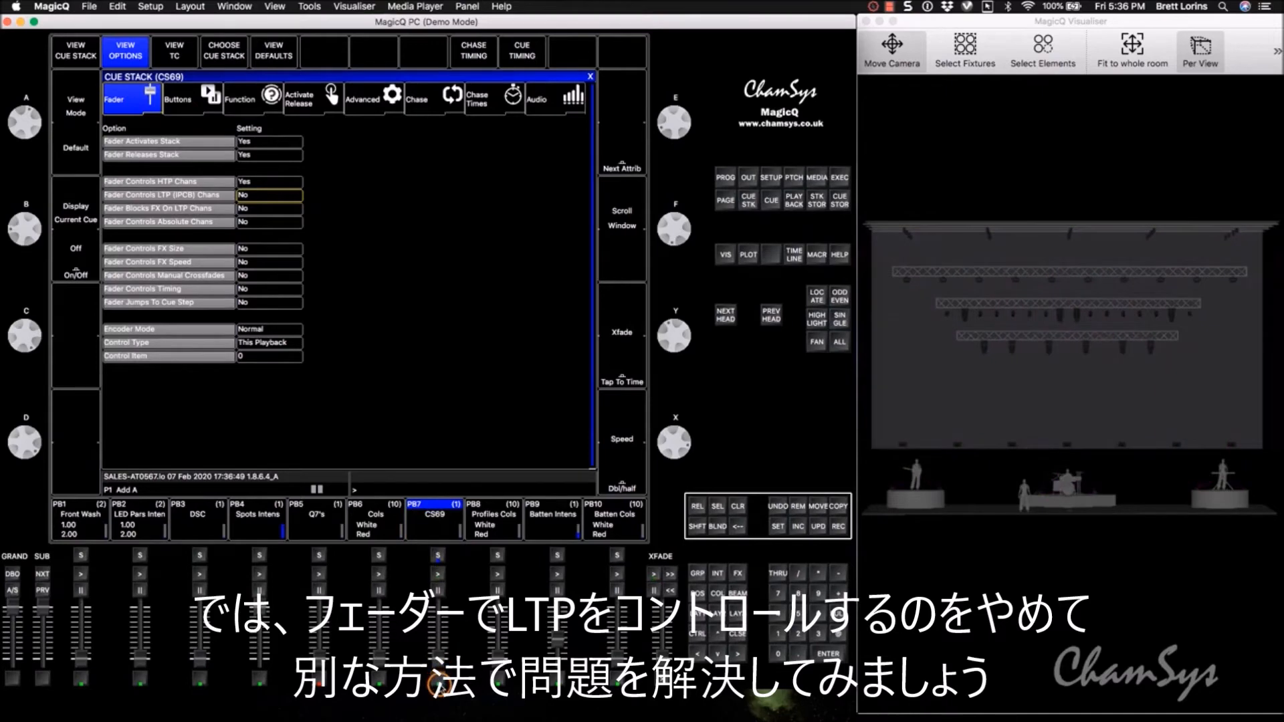
Step: Open the patch and select all eight Chauvet ColoradoSBatt4 heads, 601 to 608
click(719, 506)
click(795, 177)
click(181, 142)
drag(175, 152, 176, 226)
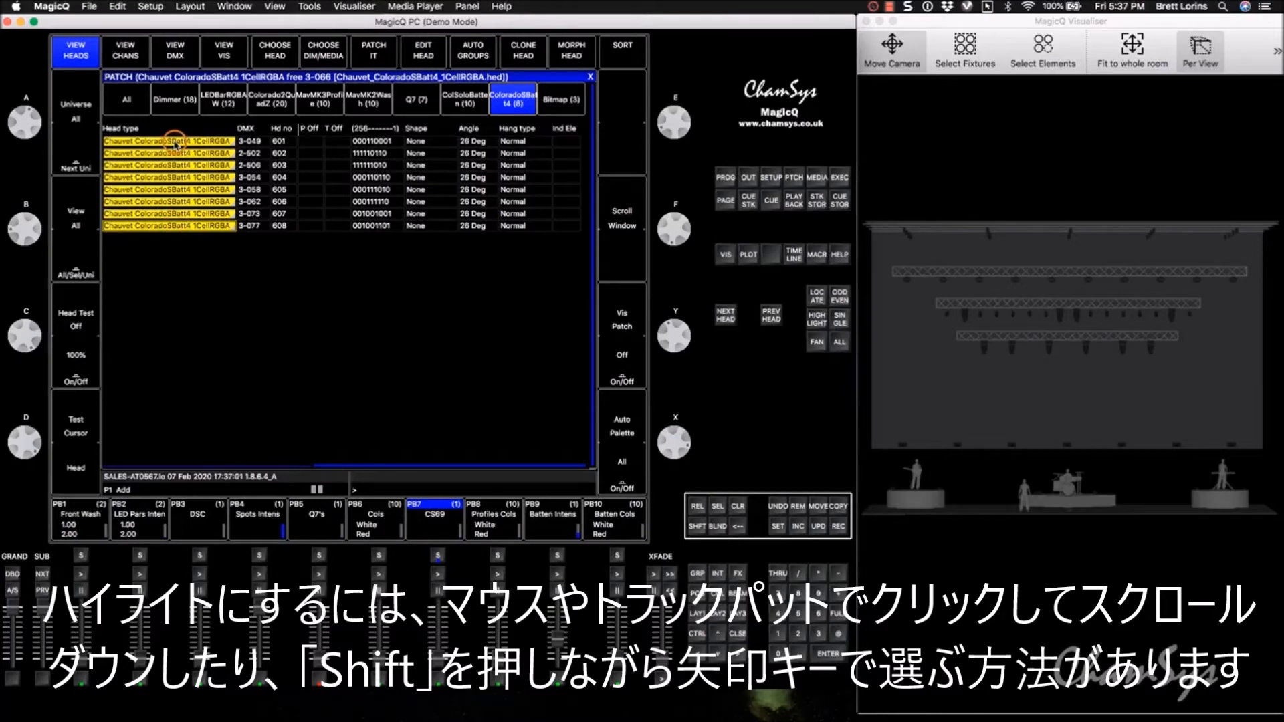
drag(176, 143, 172, 231)
click(182, 142)
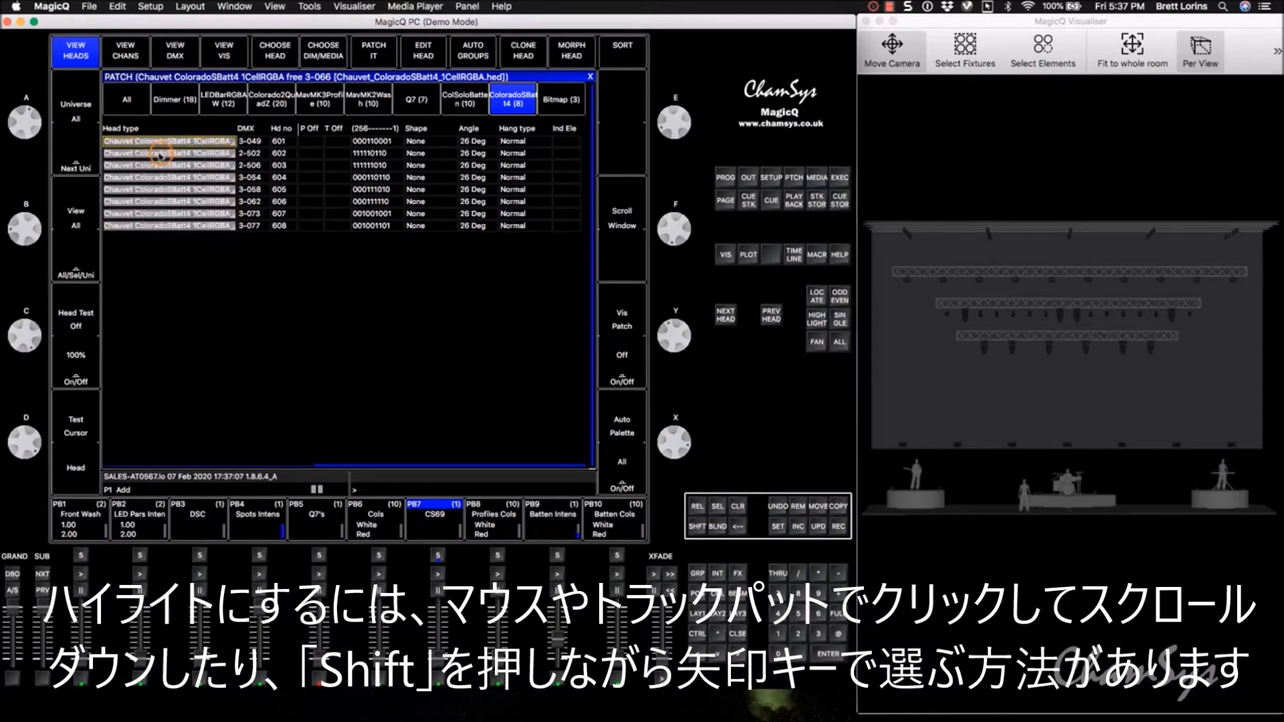
key(shift+Down)
key(shift+Down)
key(shift+Down)
key(shift+Down)
key(shift+Down)
key(shift+Down)
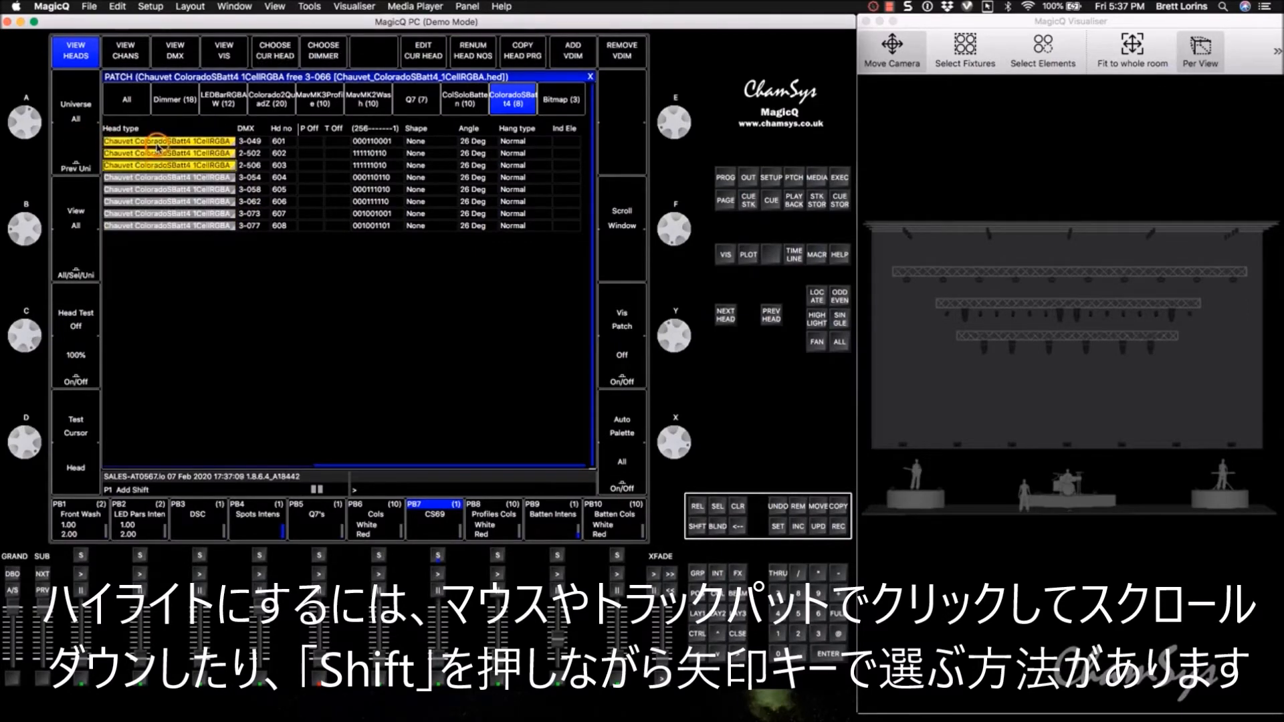
key(shift+Down)
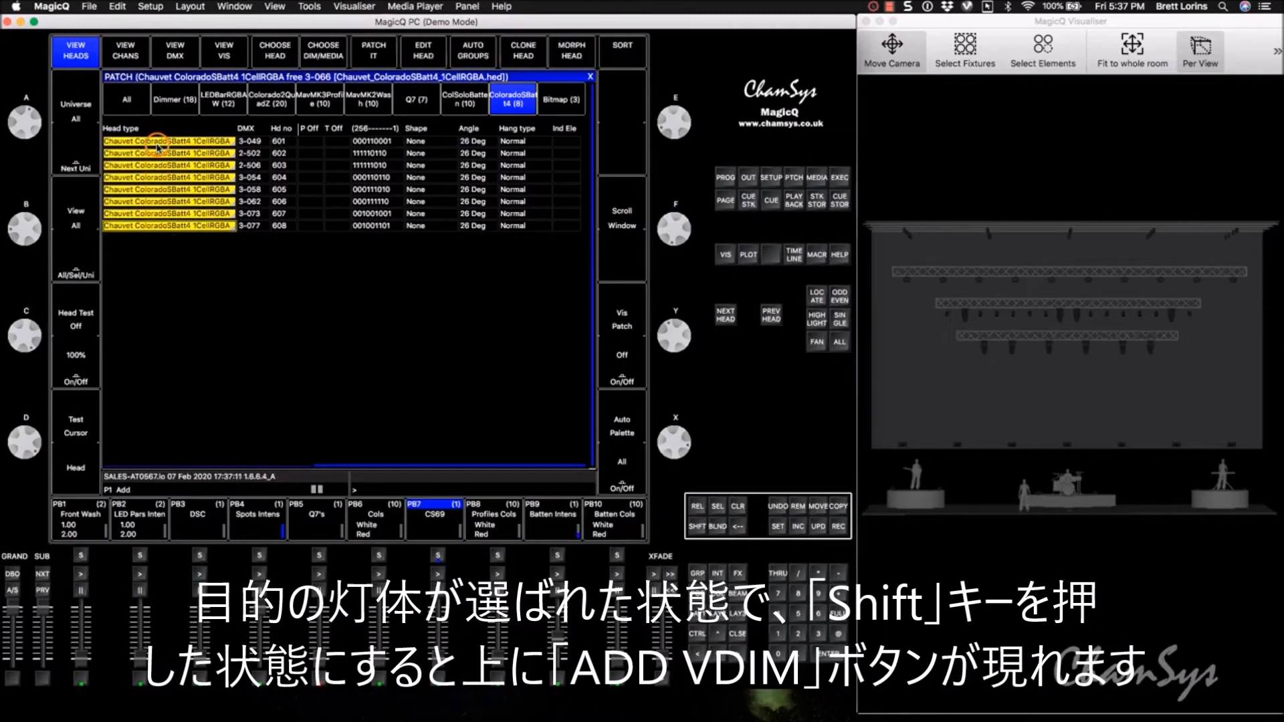
Step: Add a virtual dimmer (vdim) to the selected ColoradoSBatt4 heads
key(shift)
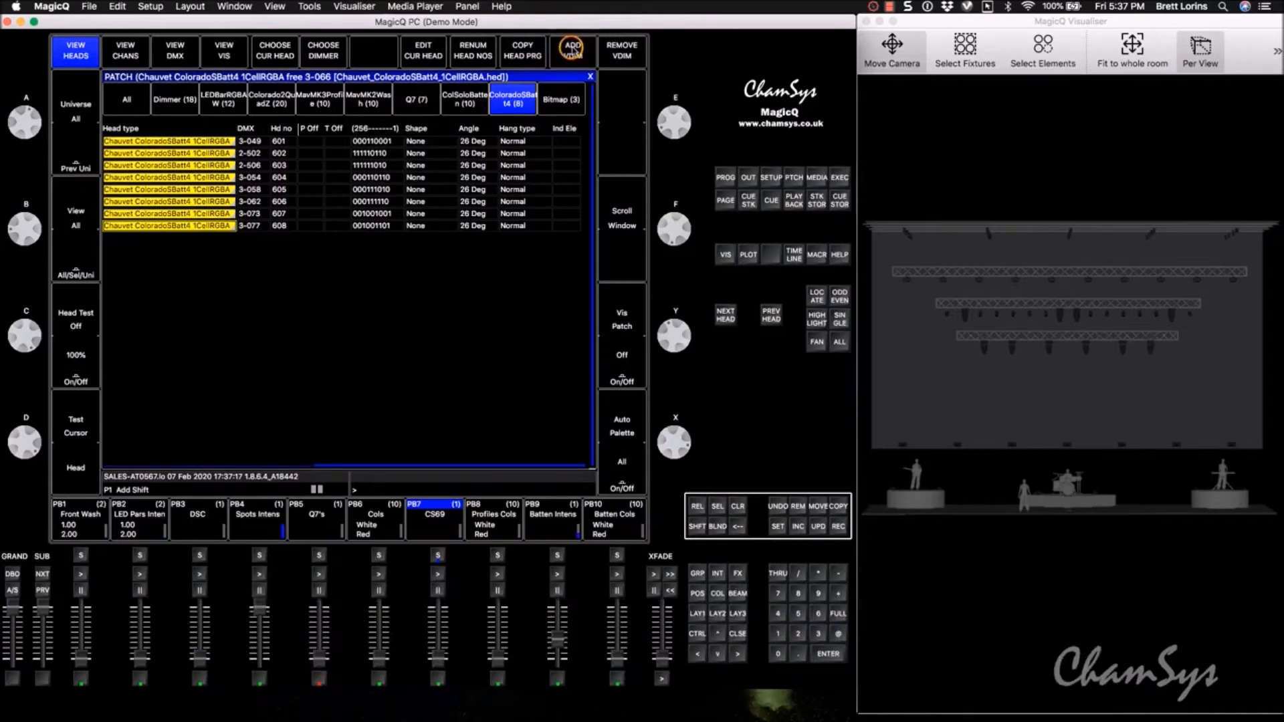
click(574, 54)
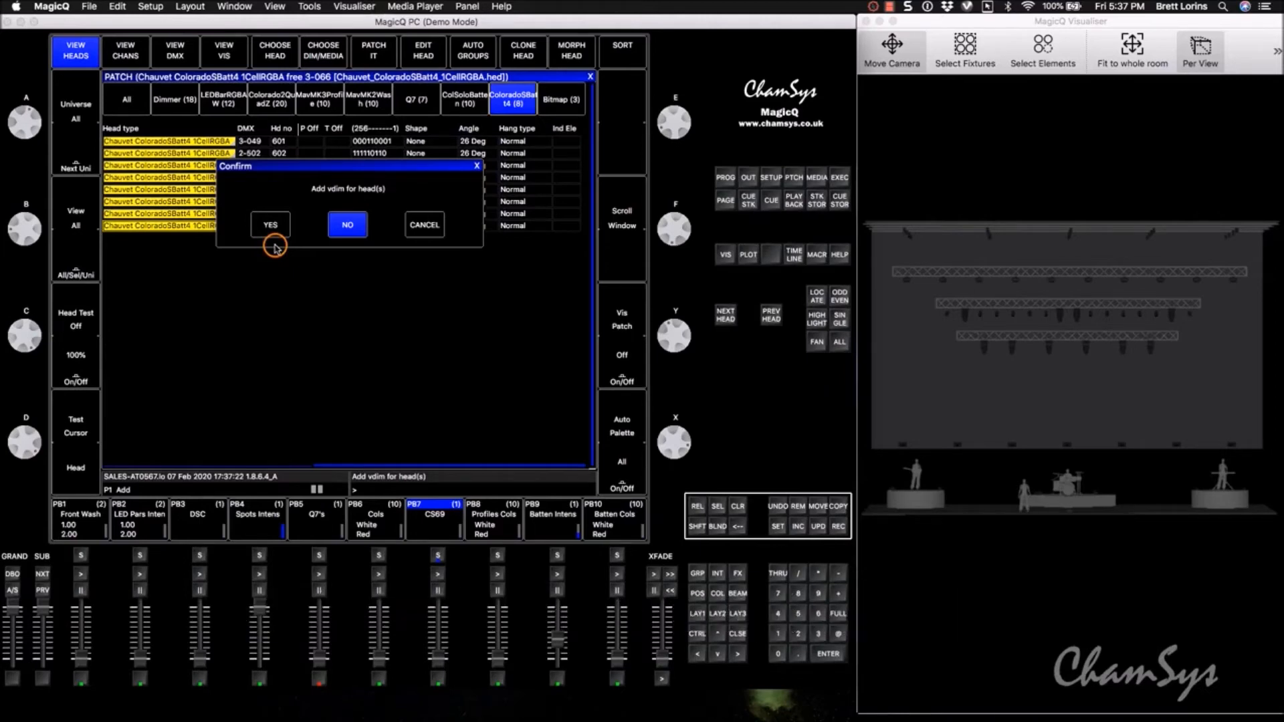
click(273, 244)
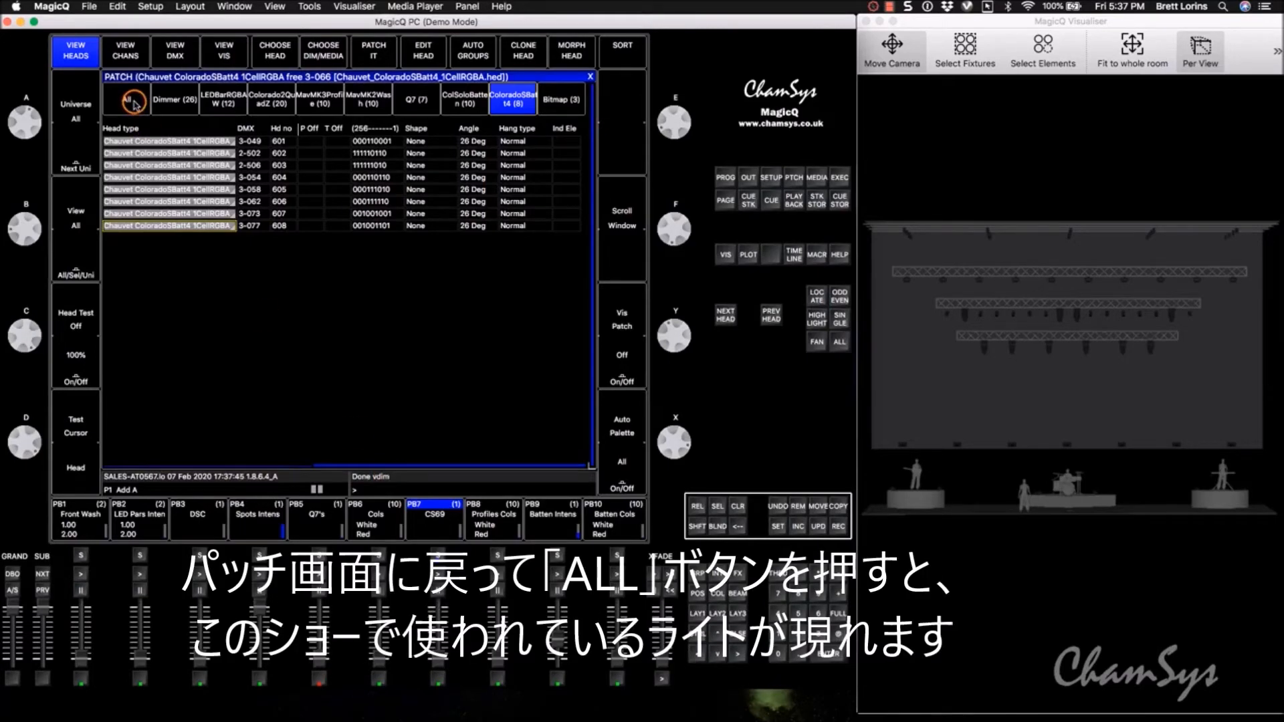
Step: Show all heads in the patch and look through the list for the virtual dimmer entries
click(133, 103)
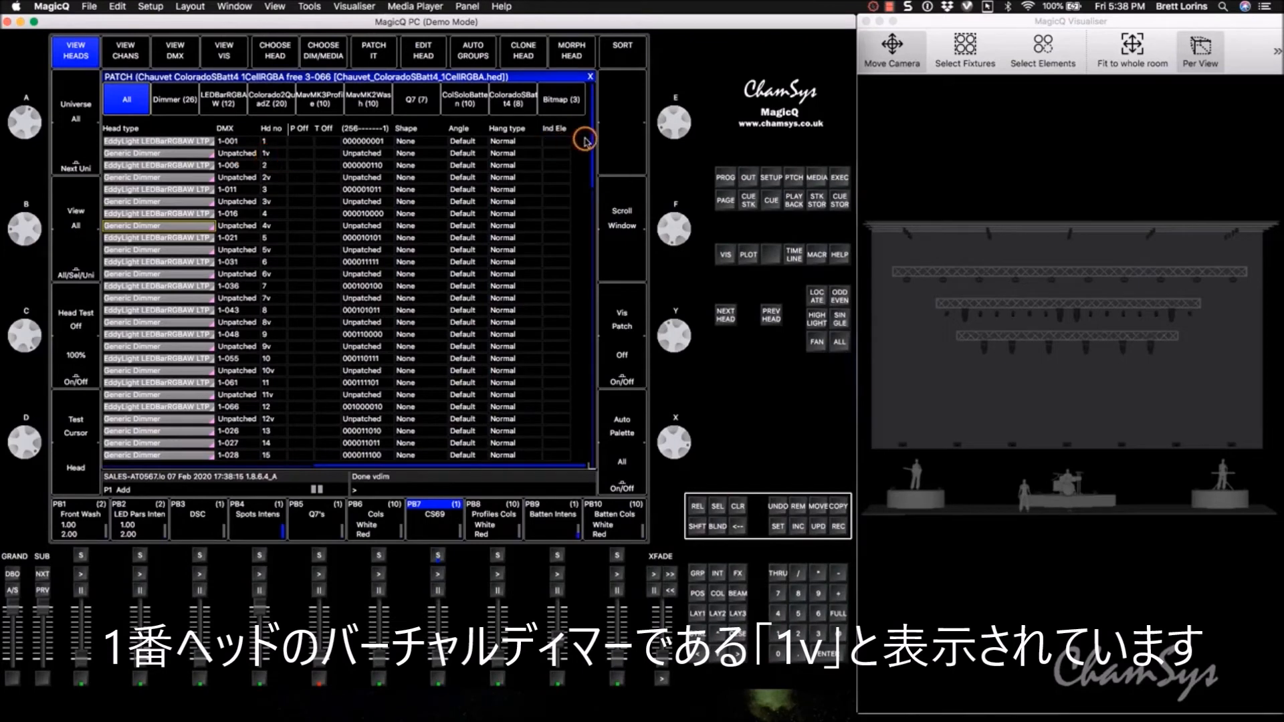
drag(592, 144, 587, 460)
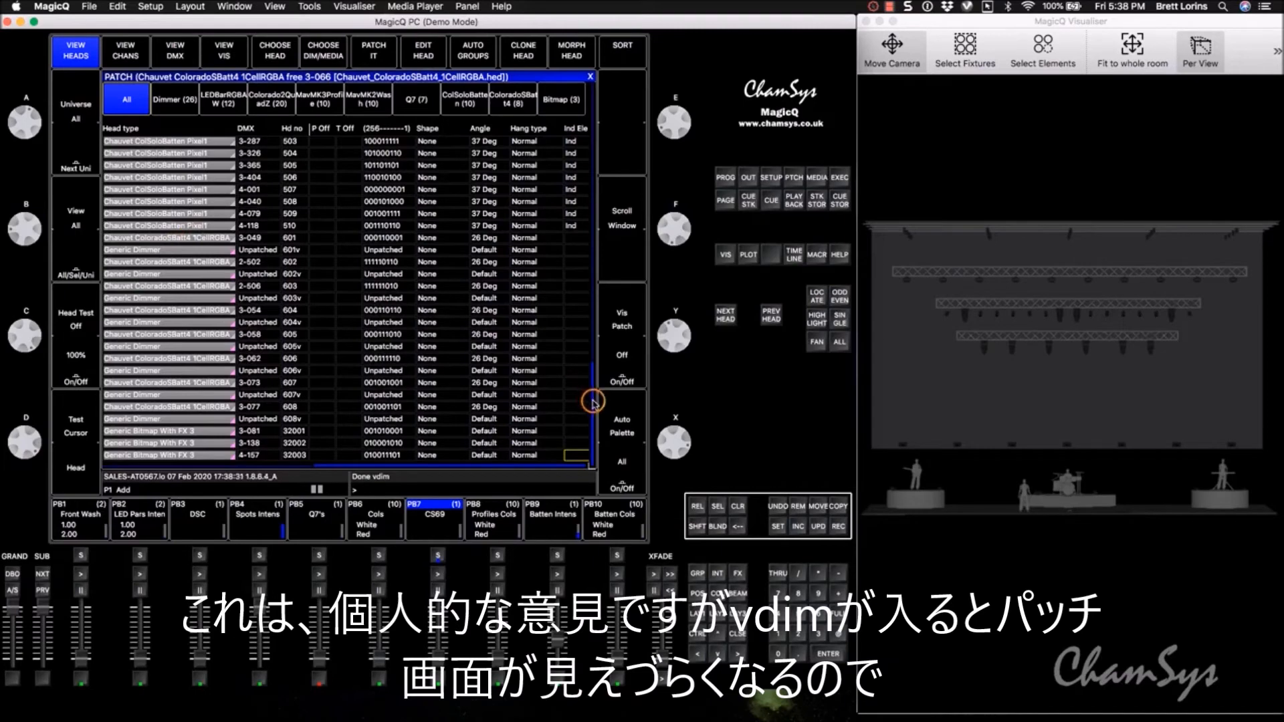
drag(593, 402, 591, 74)
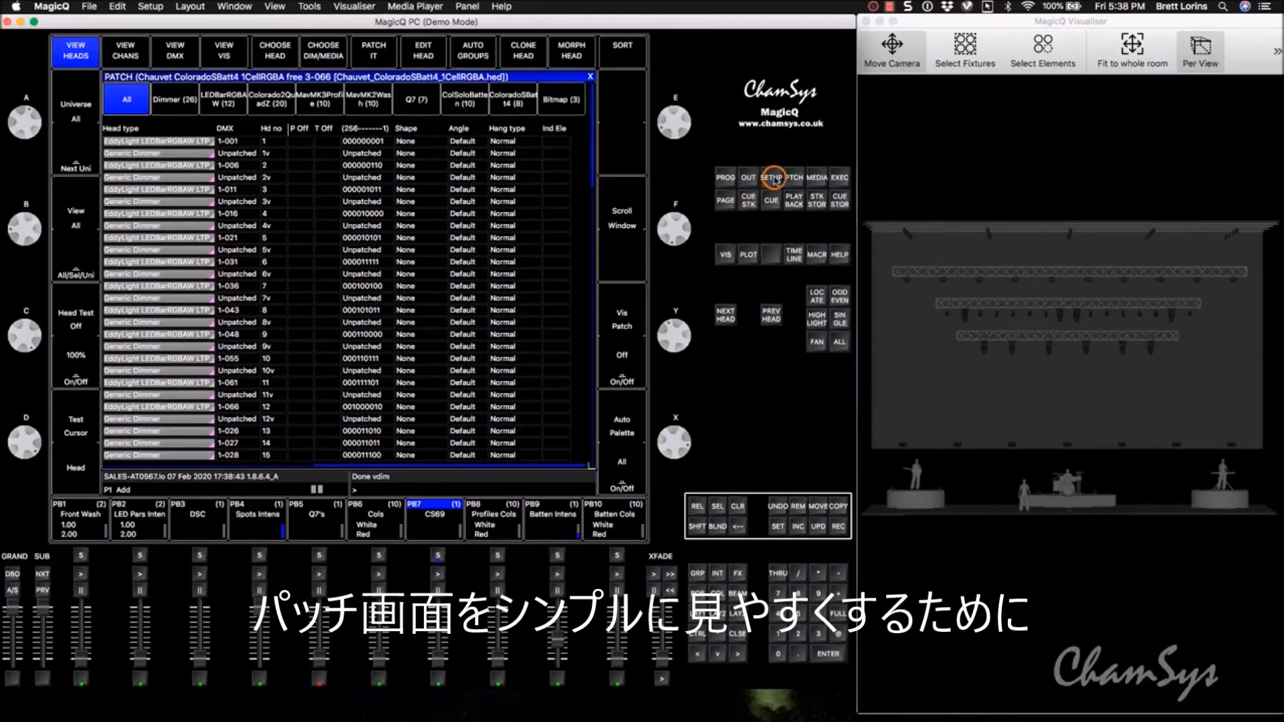
Step: Set Hide Vdims to Yes in the Cue Storage settings of Setup
click(772, 179)
click(319, 102)
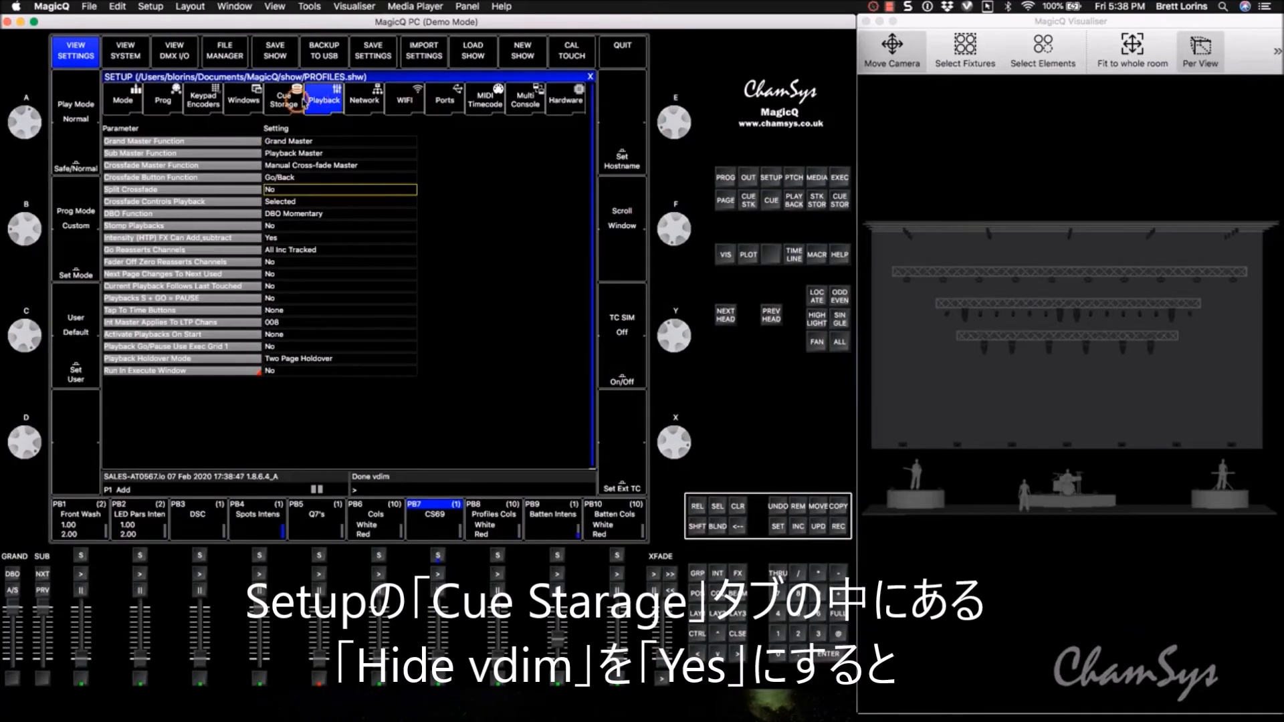
click(285, 107)
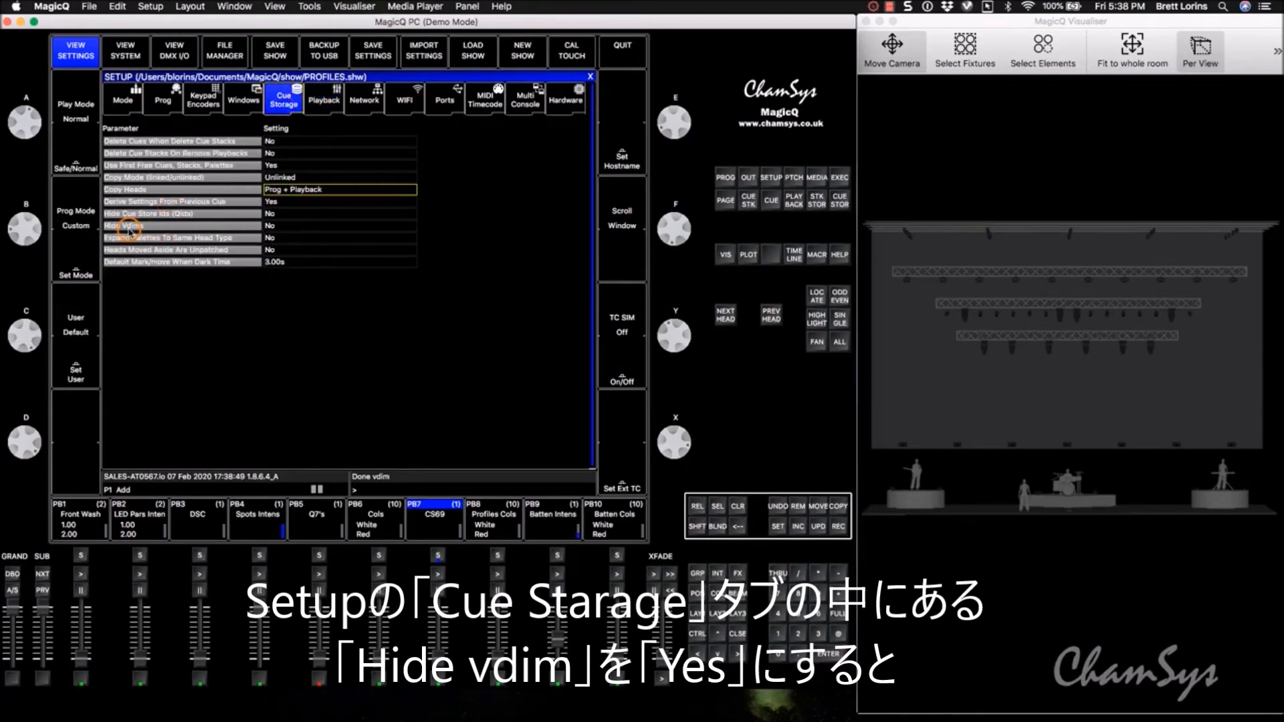
click(288, 226)
click(289, 226)
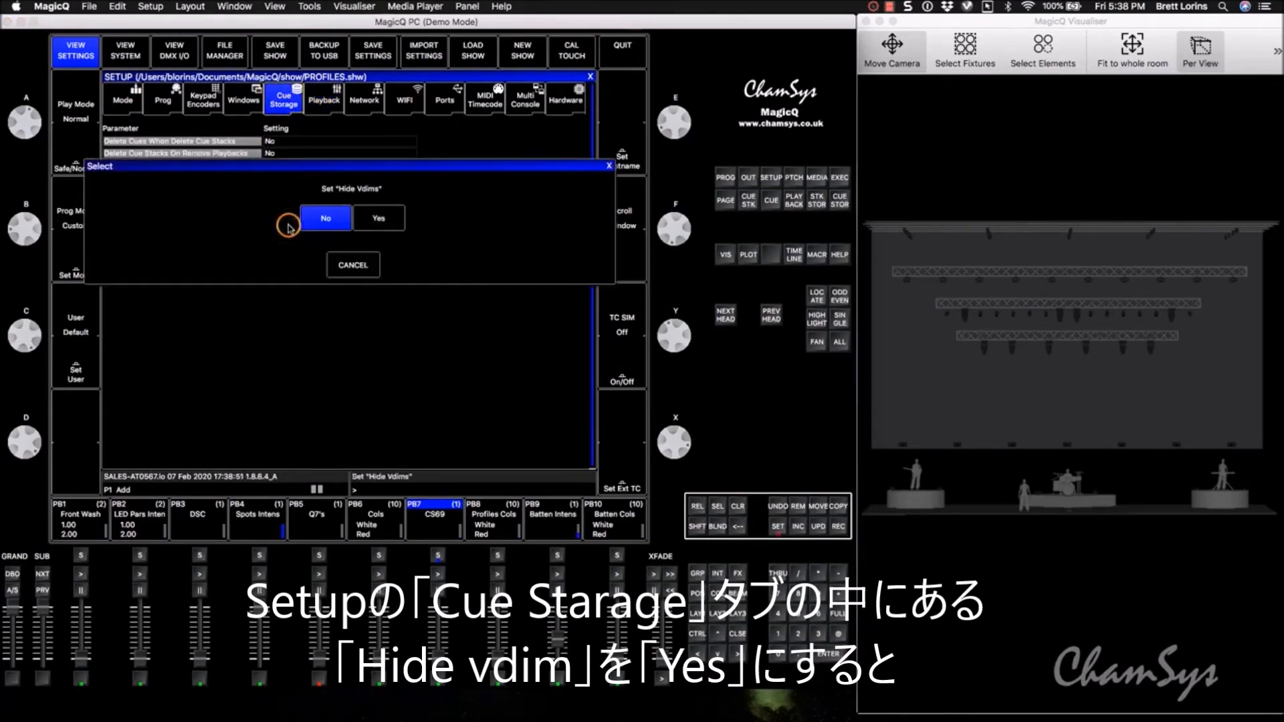
click(380, 219)
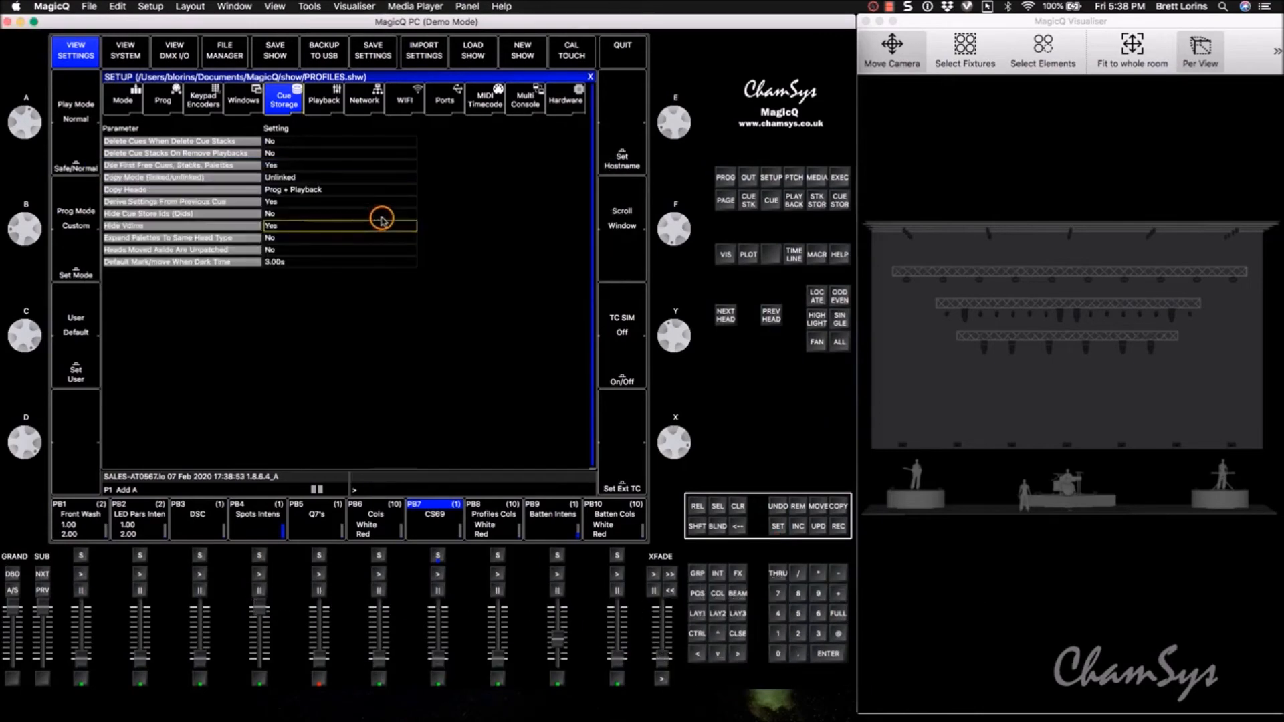
Step: Reopen the patch and look through the full head list for heads marked as having a virtual dimmer
click(794, 179)
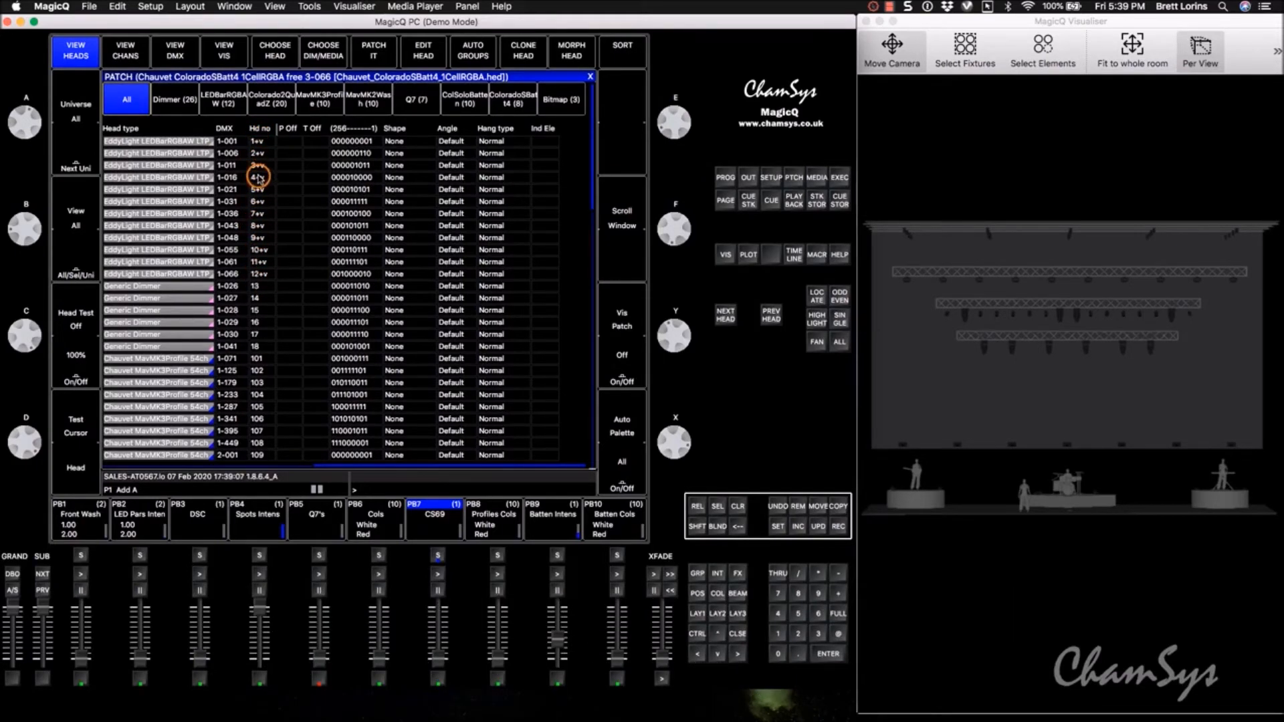
drag(591, 153, 596, 479)
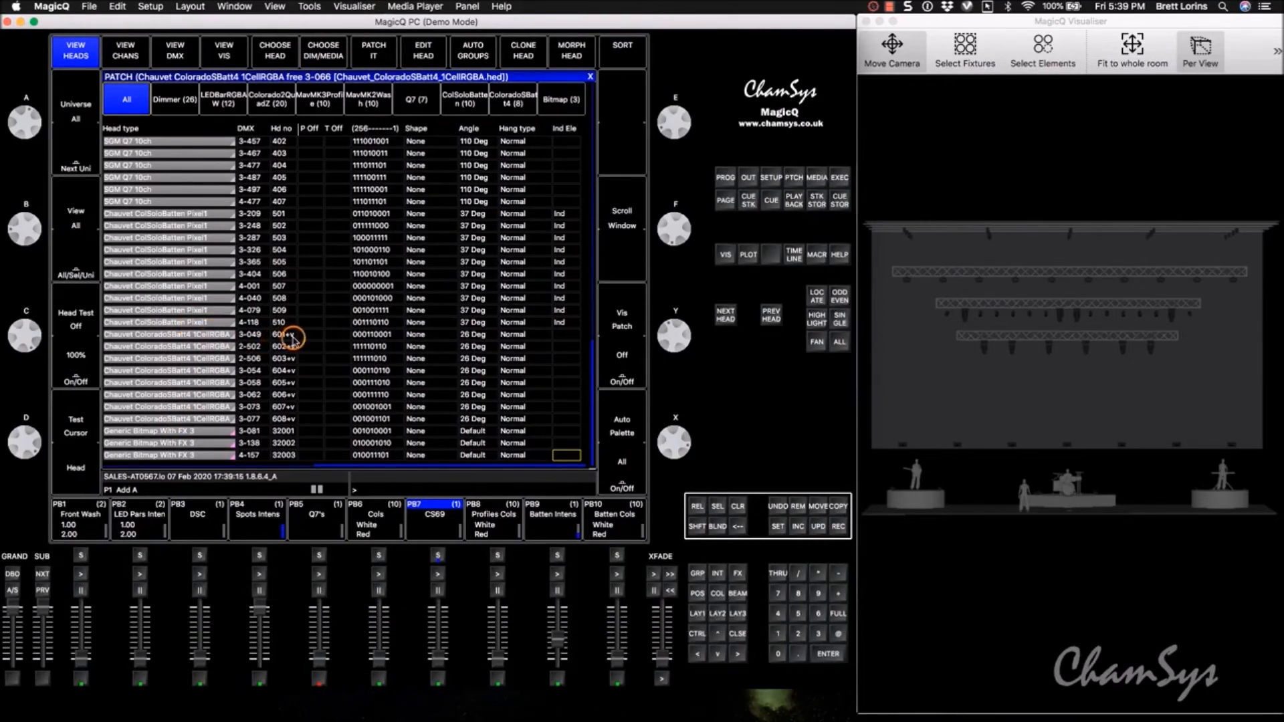
drag(594, 433, 598, 105)
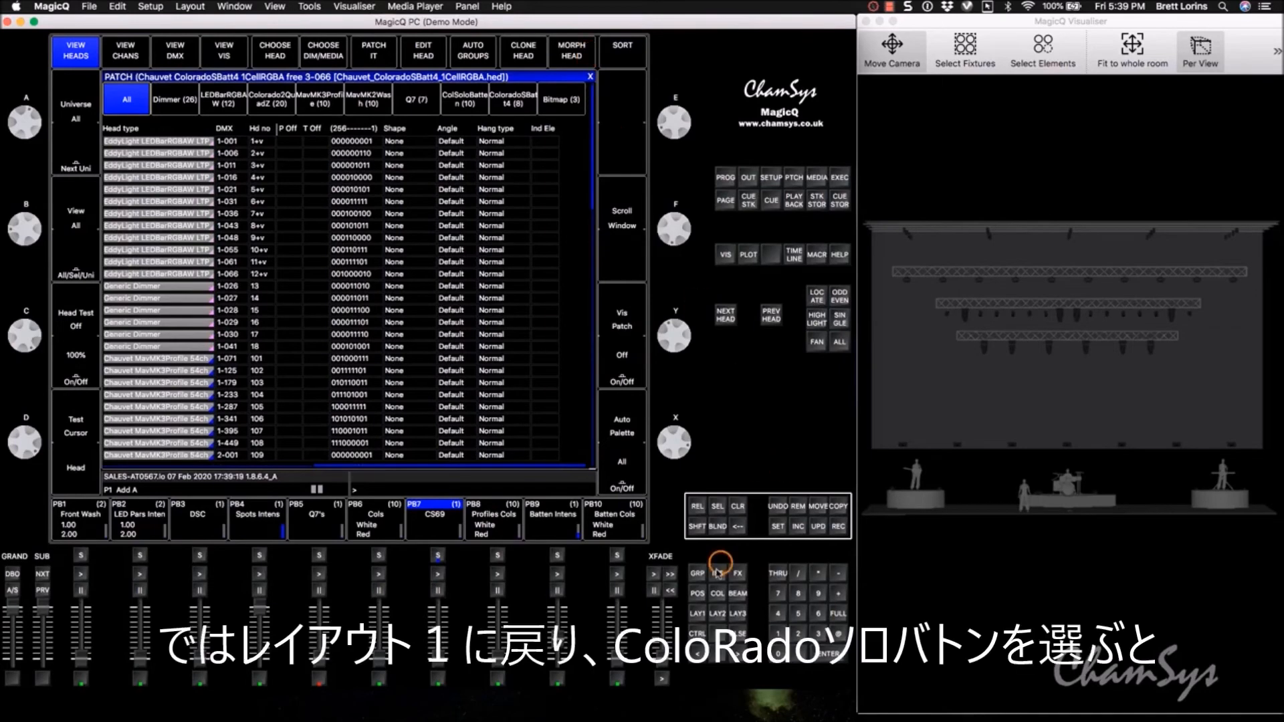
Step: Select the group of all eight ColoradoSBatt4 heads, vary its intensity up and down, and leave it at 100%
click(696, 614)
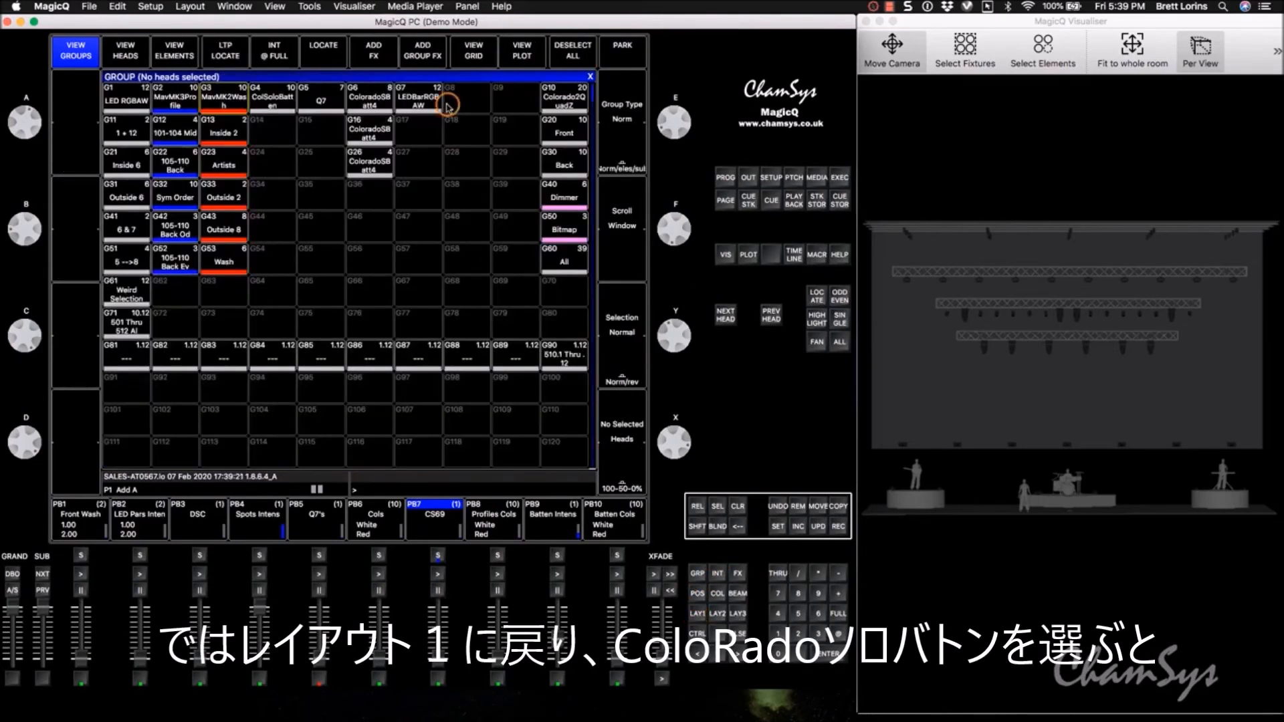
click(370, 98)
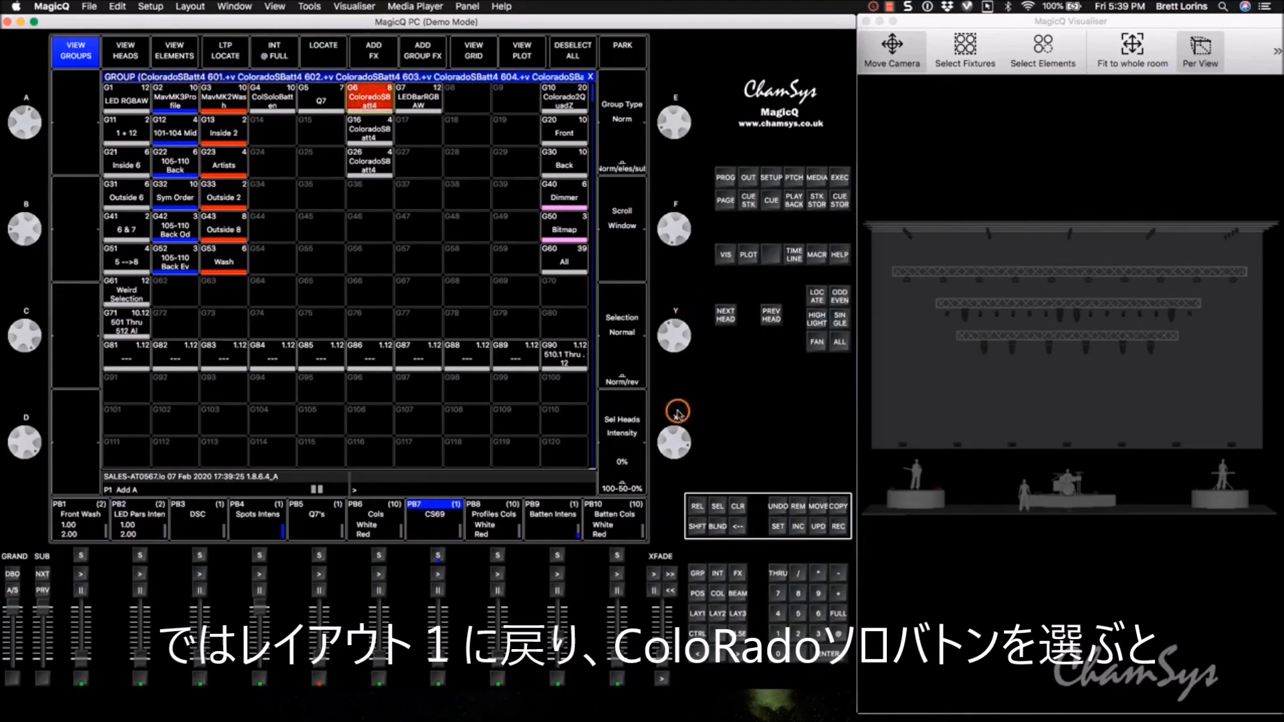
drag(684, 436, 678, 583)
drag(680, 444, 682, 405)
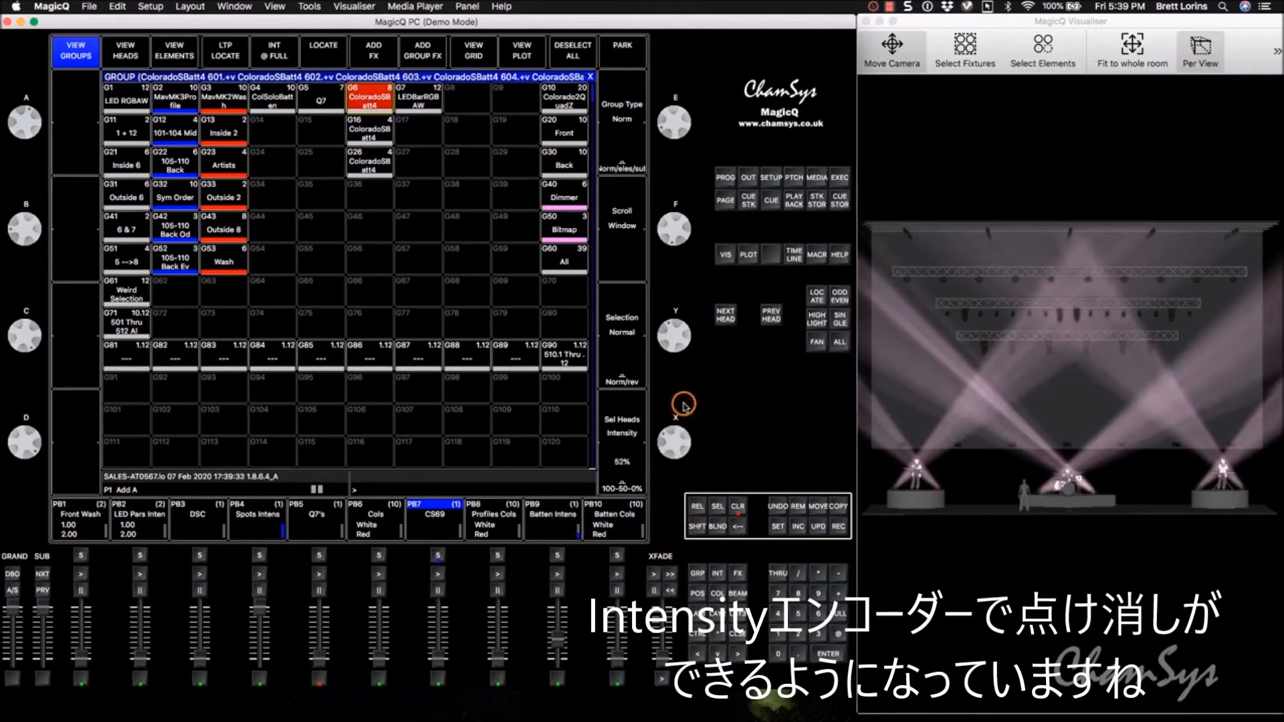
drag(683, 448, 679, 483)
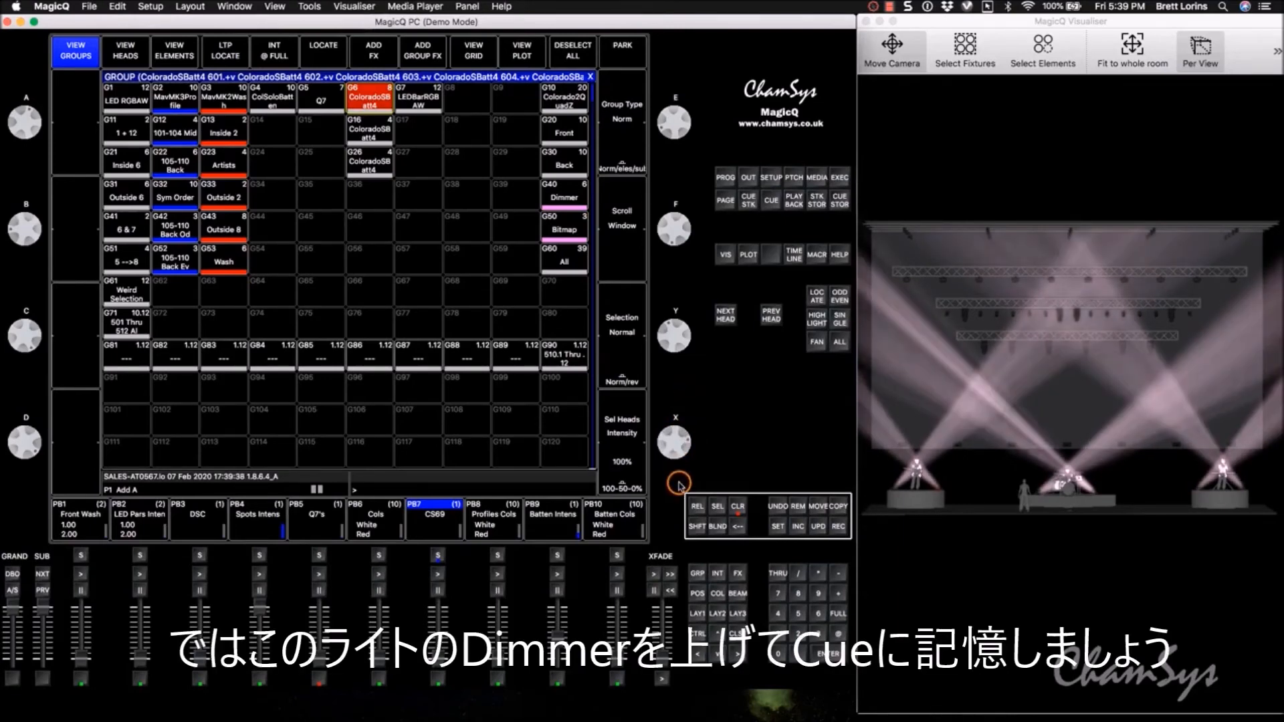
Step: Remove the existing cue stack from playback 7
click(798, 506)
click(438, 529)
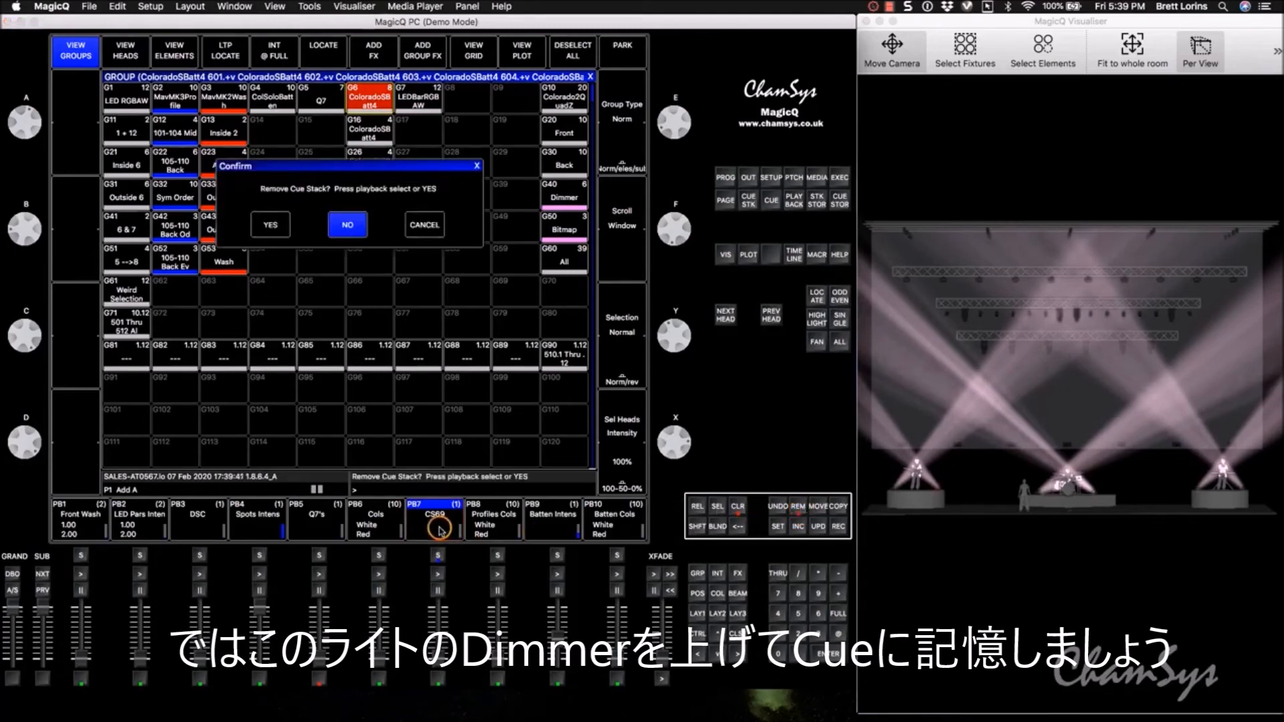
click(275, 234)
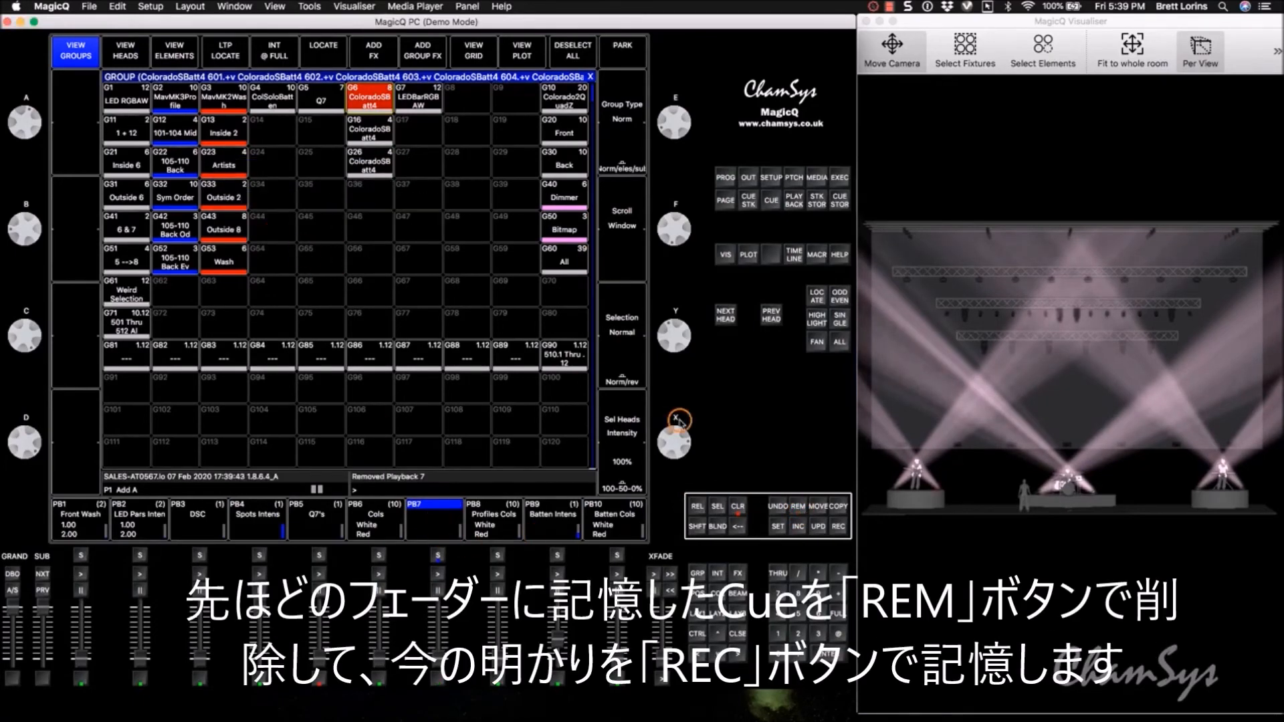
Step: Record the current ColoradoSBatt4 look onto playback 7 and clear the programmer
click(839, 522)
click(438, 525)
click(738, 506)
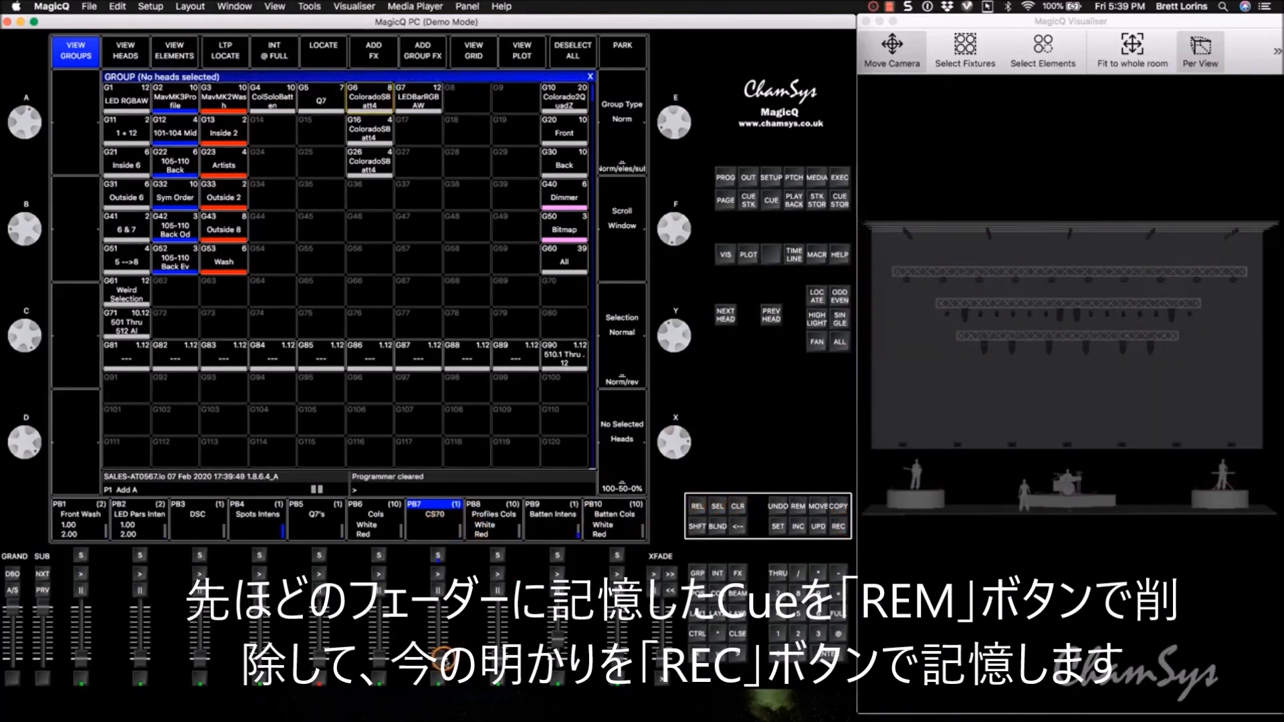
Step: Set Fader Activates Stack and Fader Releases Stack to Yes for playback 7, and test its fader, finishing at zero
click(438, 522)
click(130, 54)
drag(271, 141, 282, 154)
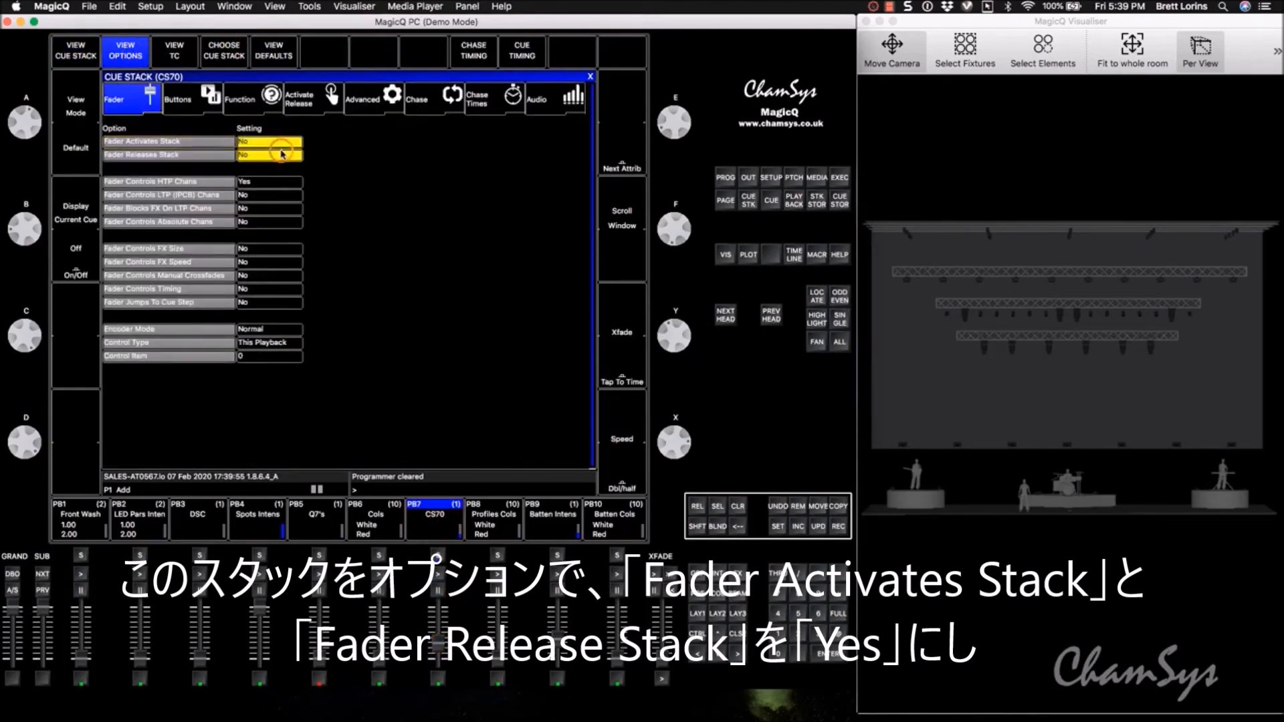
click(591, 78)
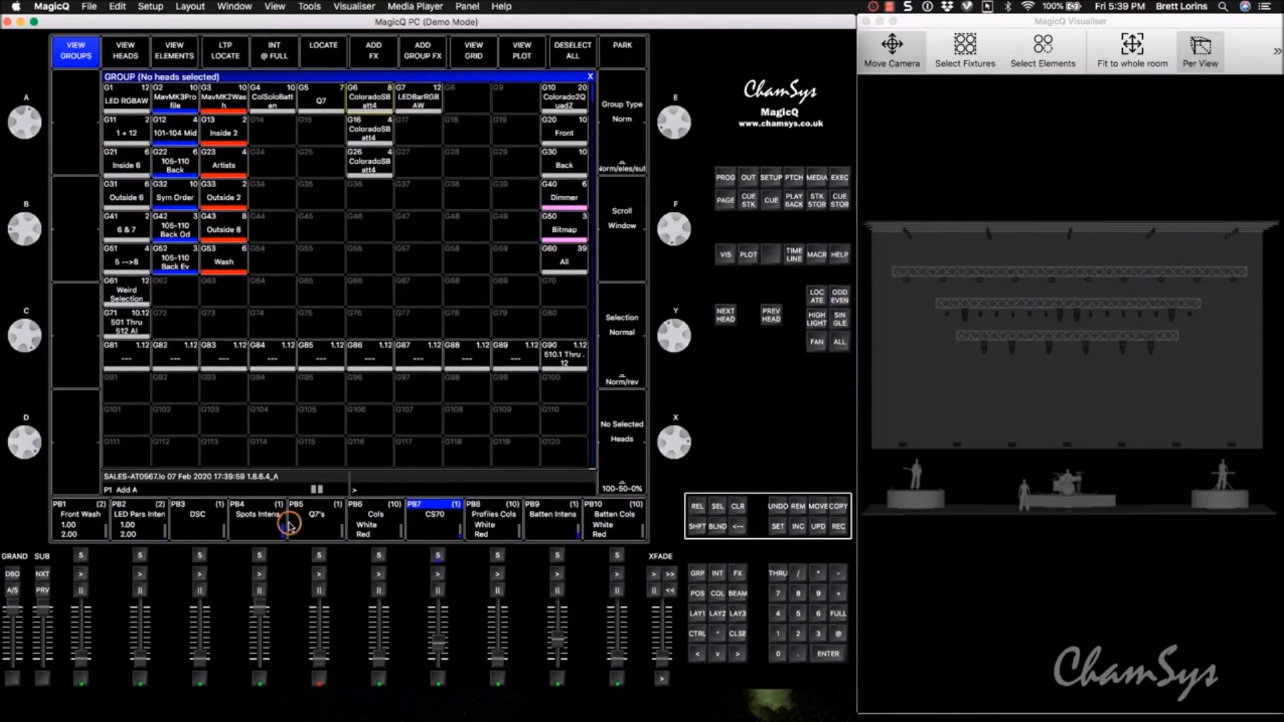
click(439, 643)
drag(439, 642, 441, 676)
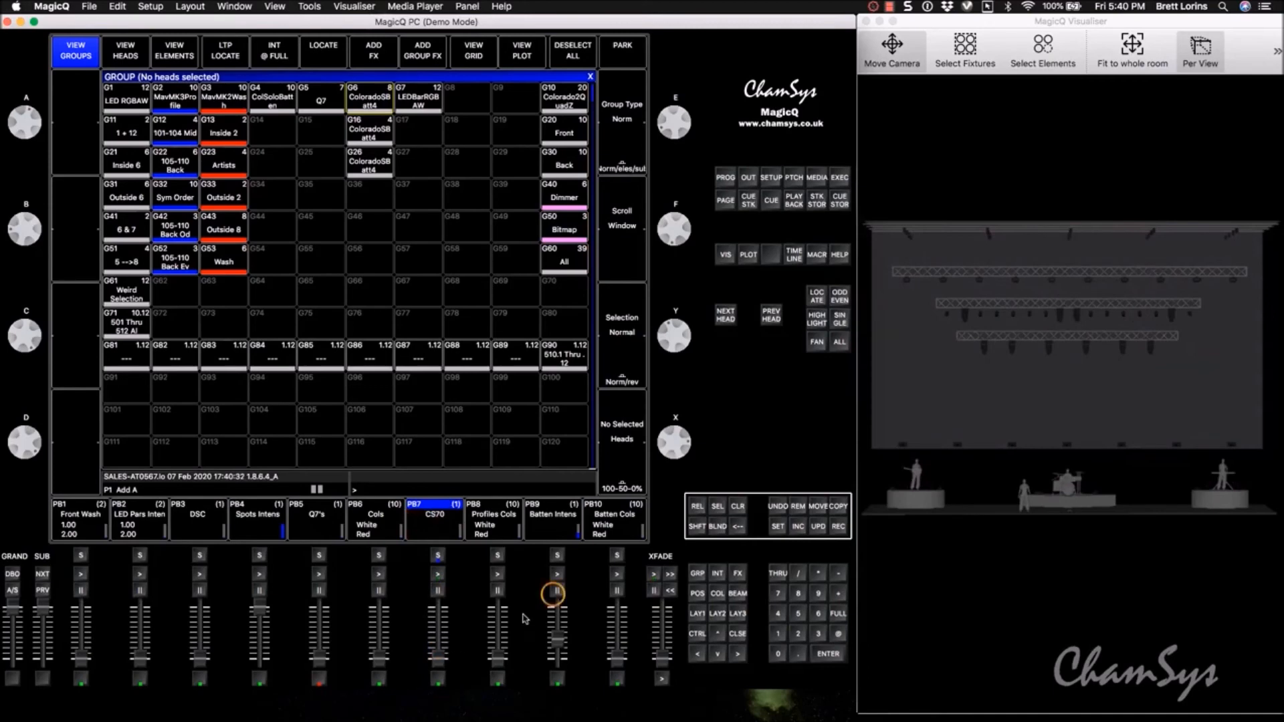
Step: Try the Dim Chase intensity effect on the group of eight ColoradoSBatt4 heads and clear the programmer
click(370, 98)
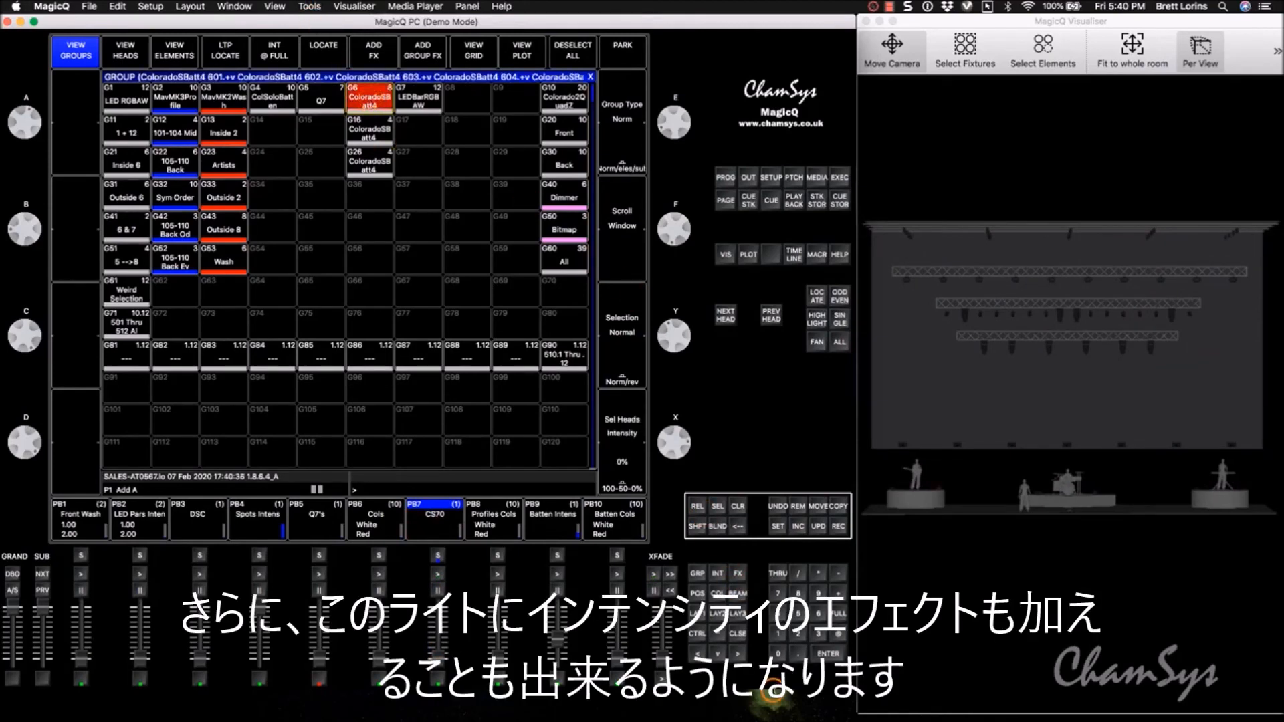
click(738, 574)
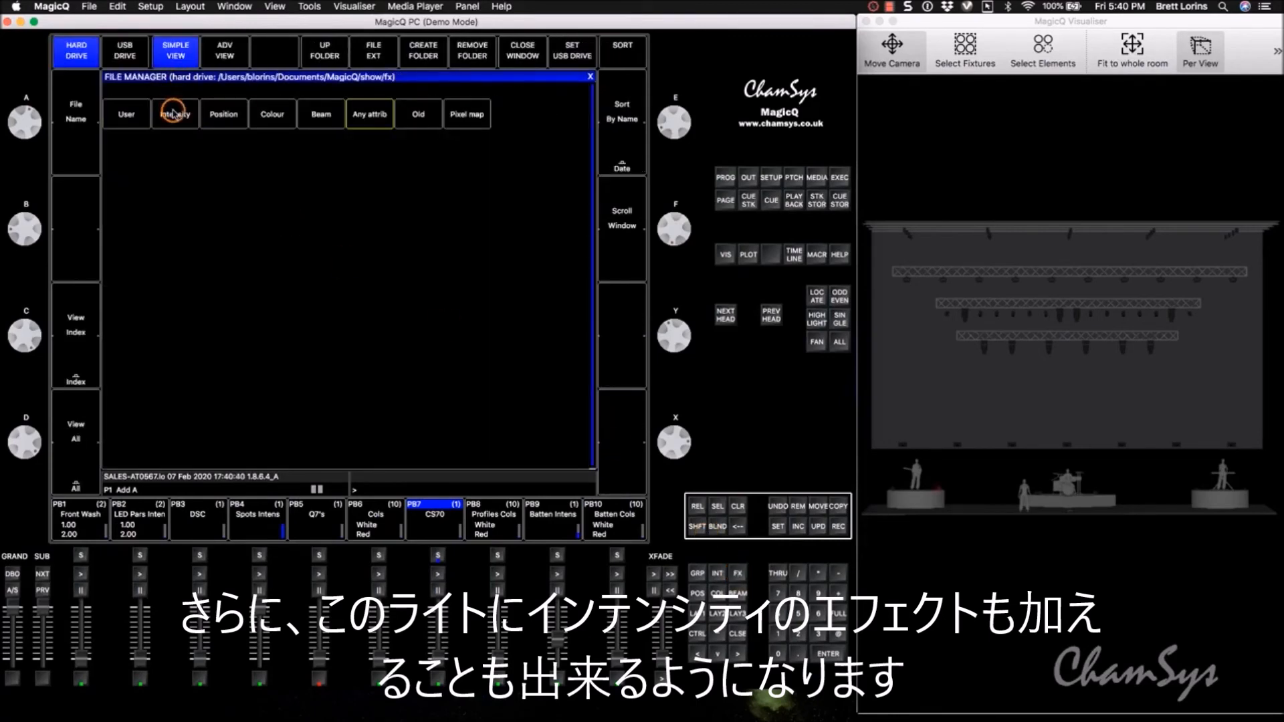
click(172, 114)
click(121, 117)
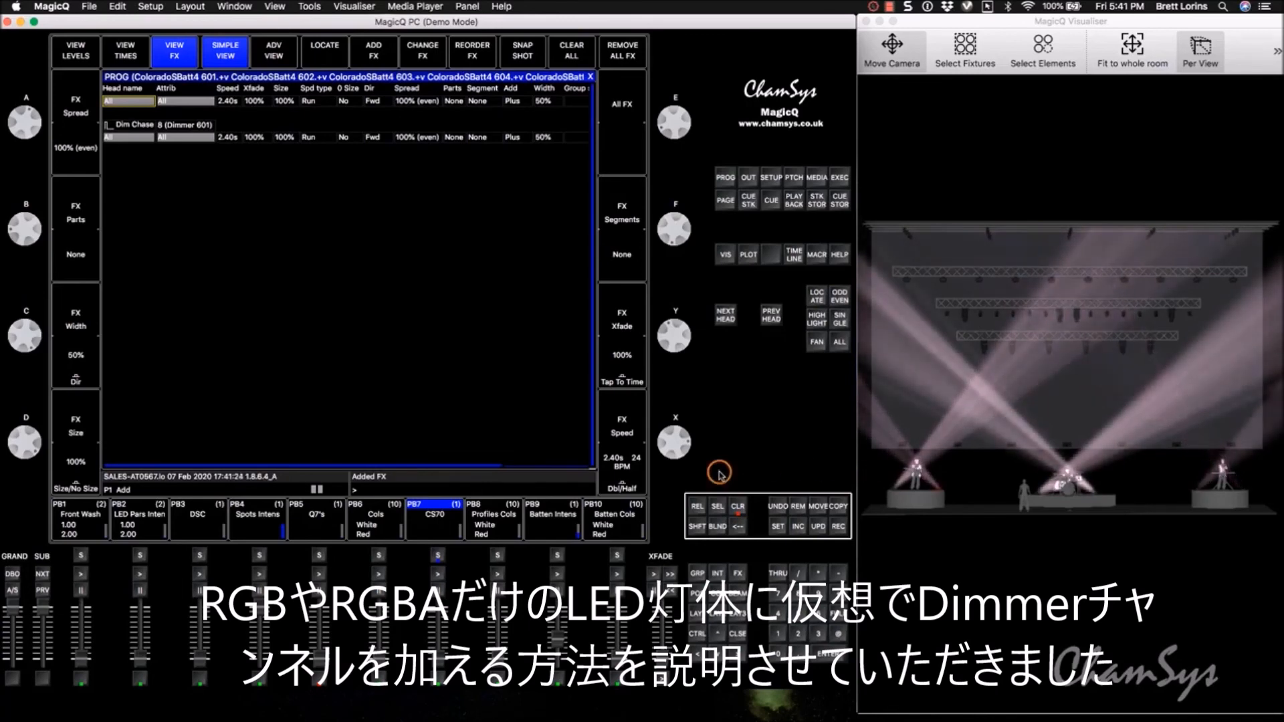
click(738, 507)
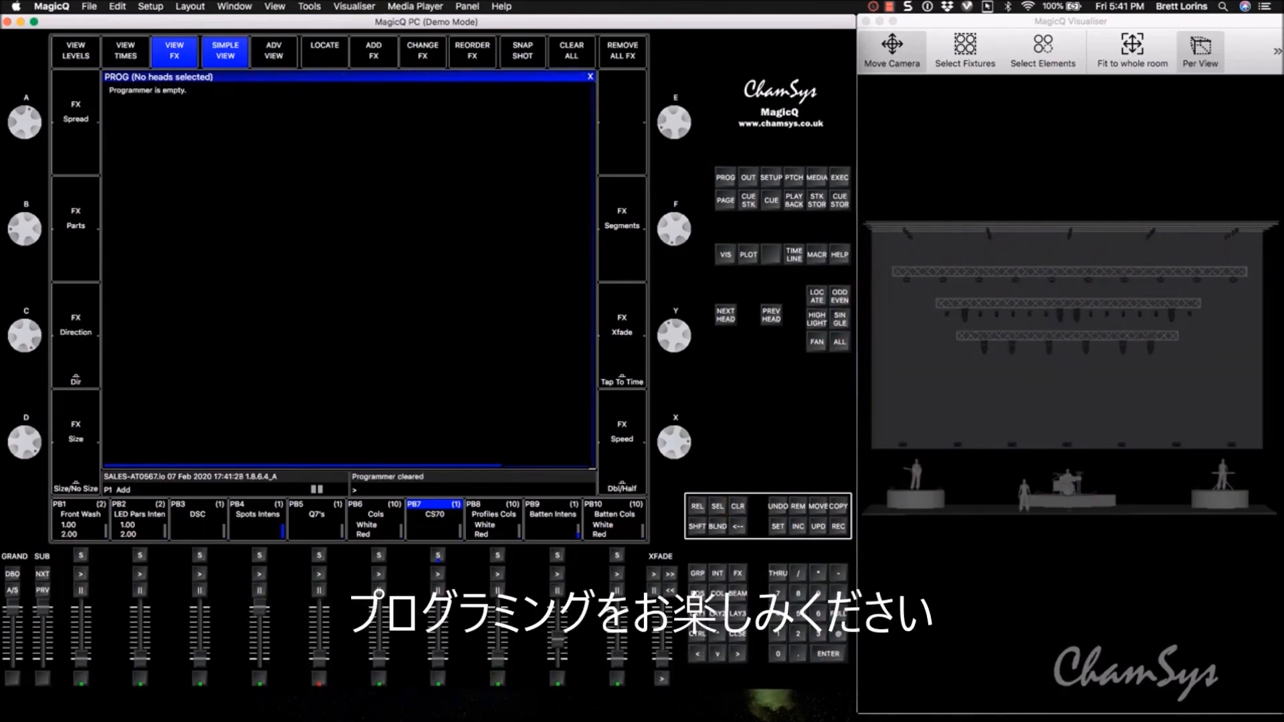